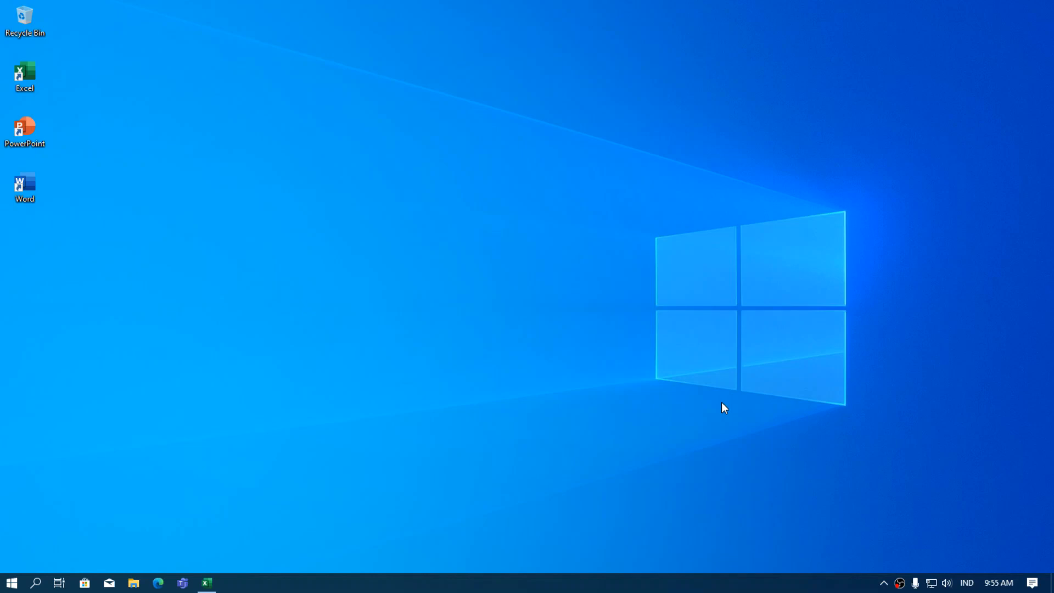
Restore the minimized Grade 5 pertemuan 2 workbook from the taskbar.
click(218, 582)
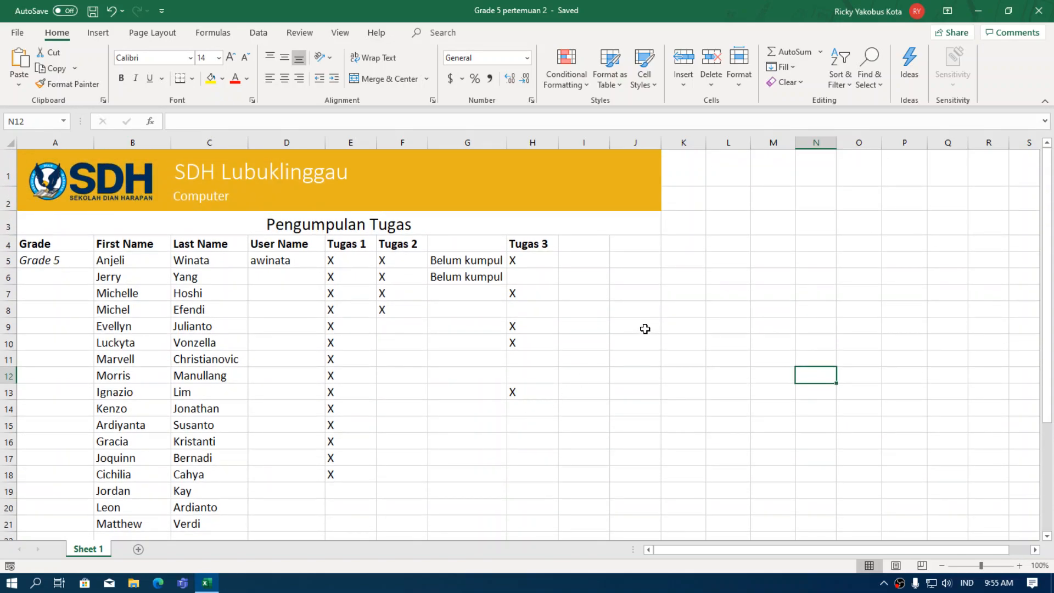
click(640, 297)
click(642, 276)
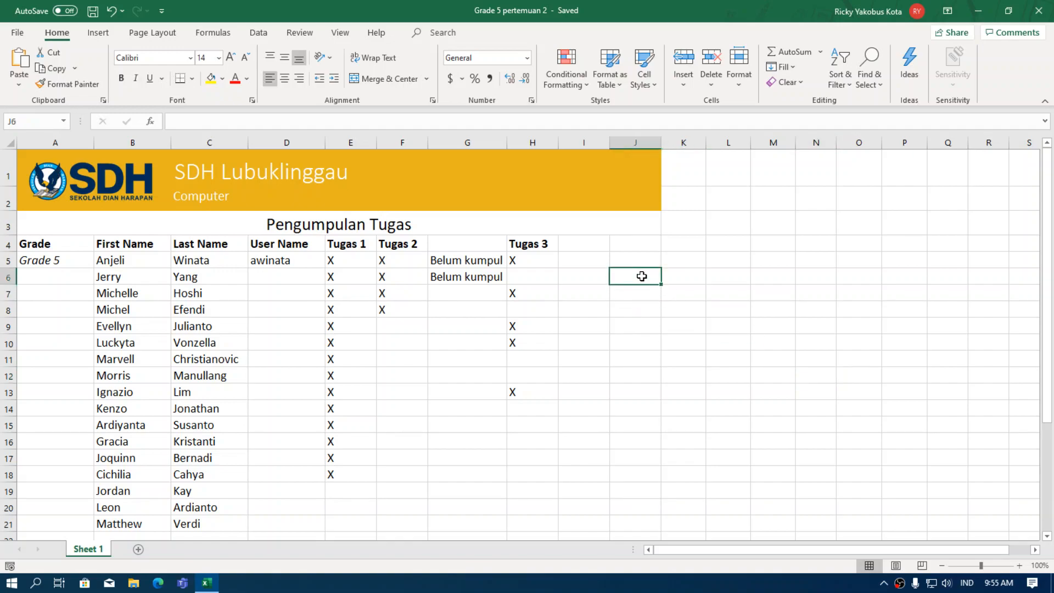
click(679, 278)
click(685, 294)
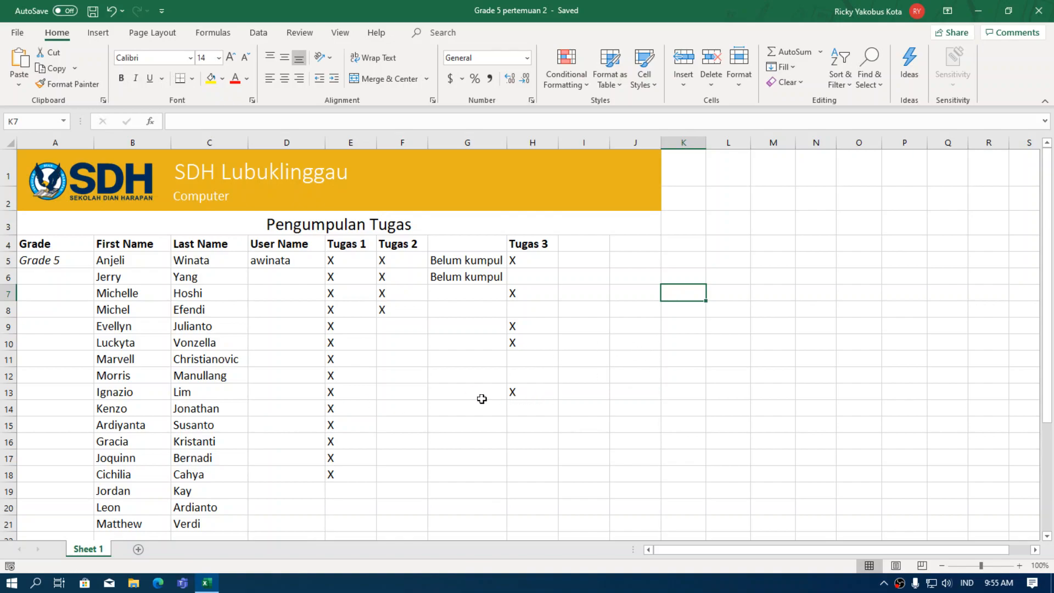
scroll(388, 396, down, 1)
scroll(388, 396, up, 1)
click(680, 233)
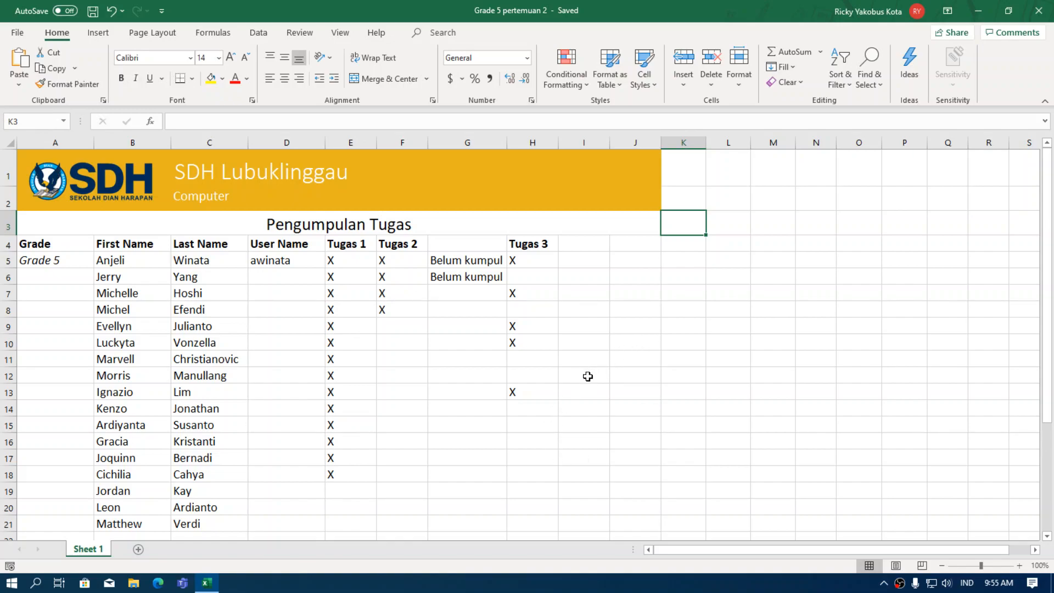
click(637, 376)
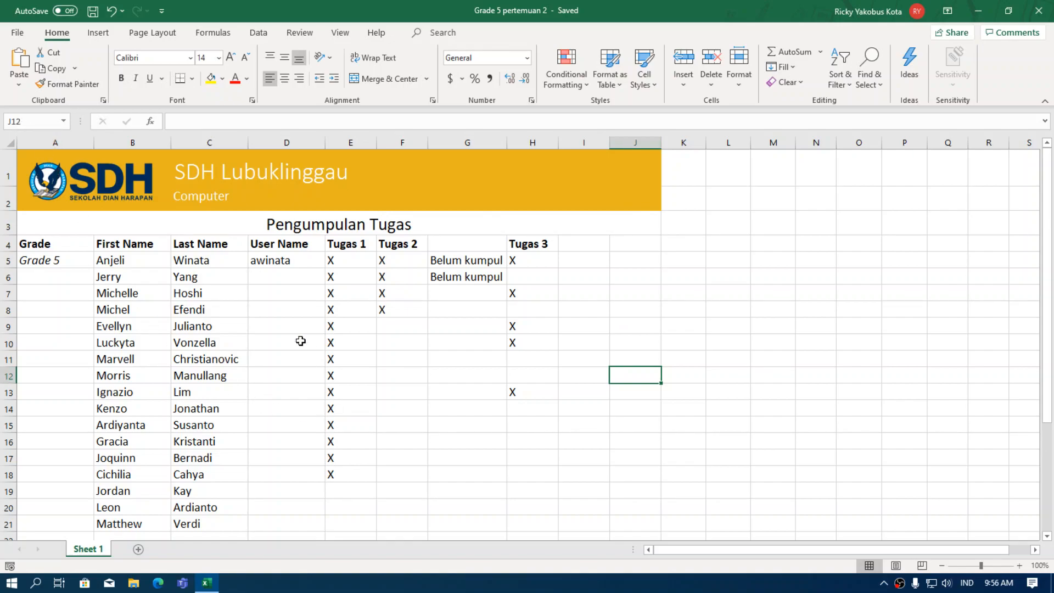
click(207, 266)
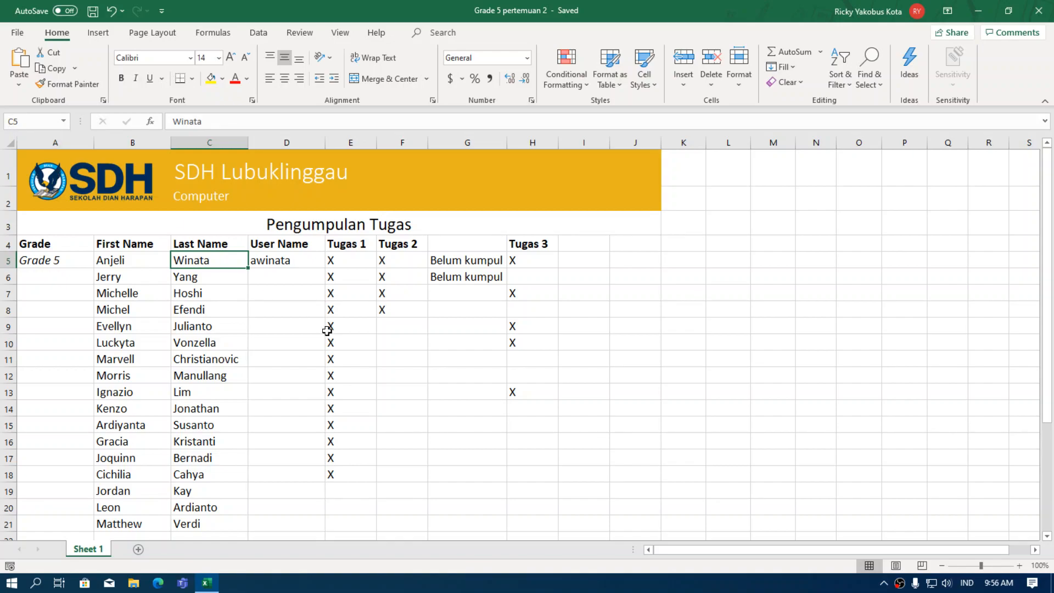
click(280, 327)
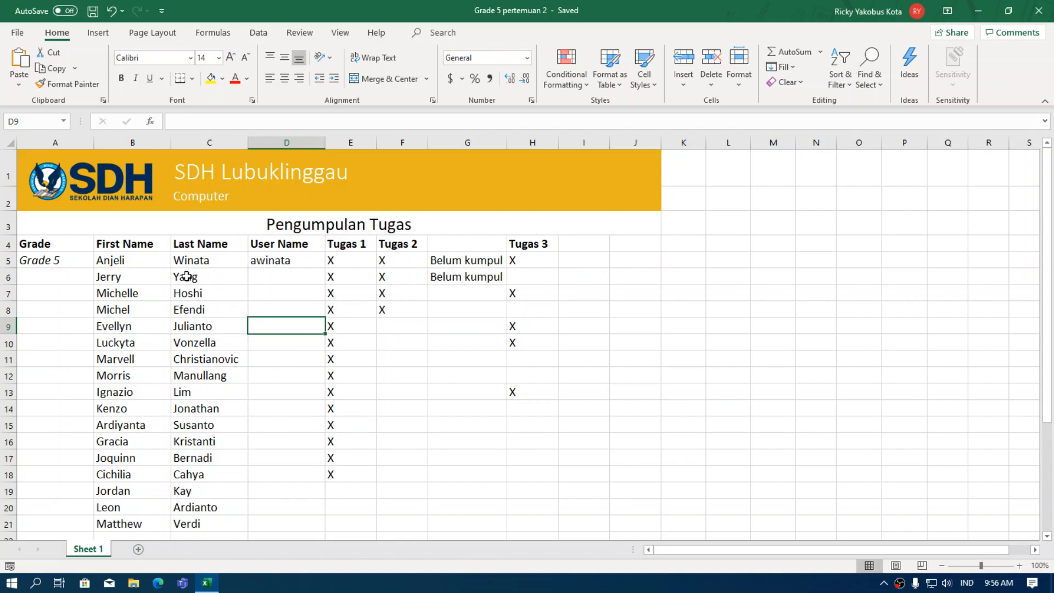
click(196, 262)
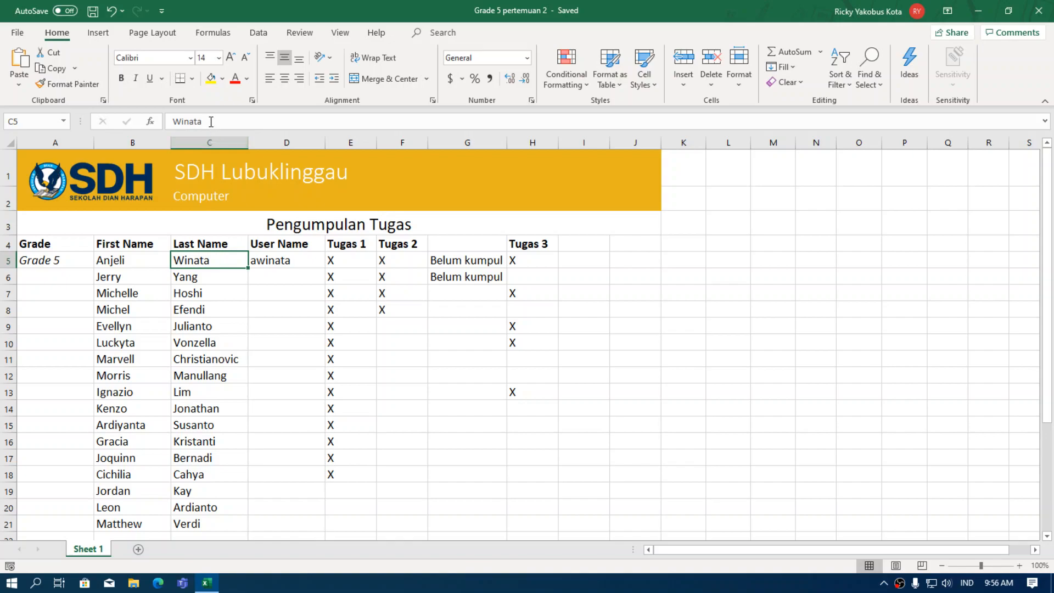
click(204, 279)
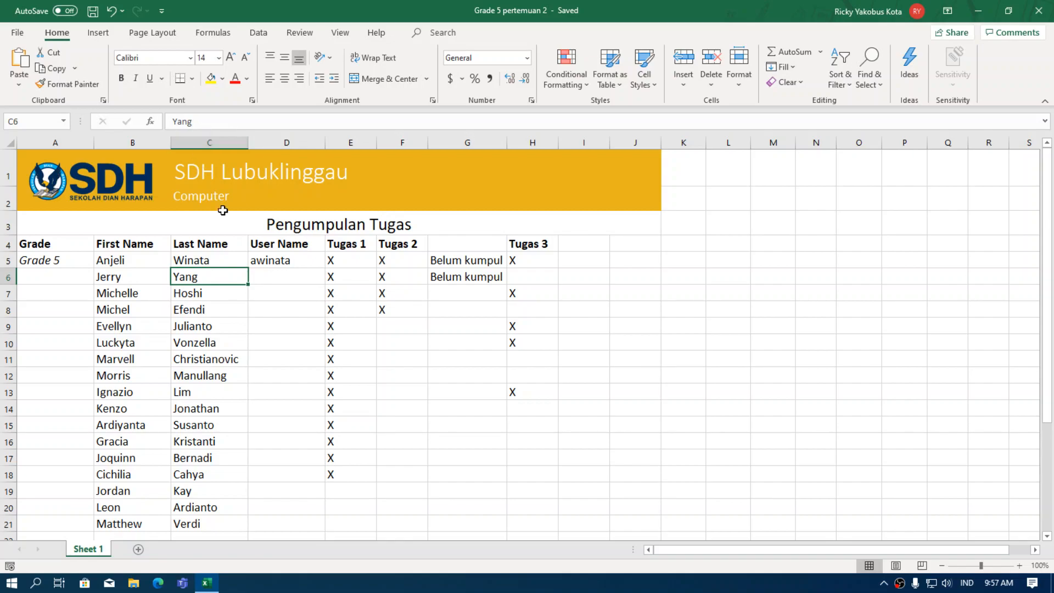
double_click(201, 278)
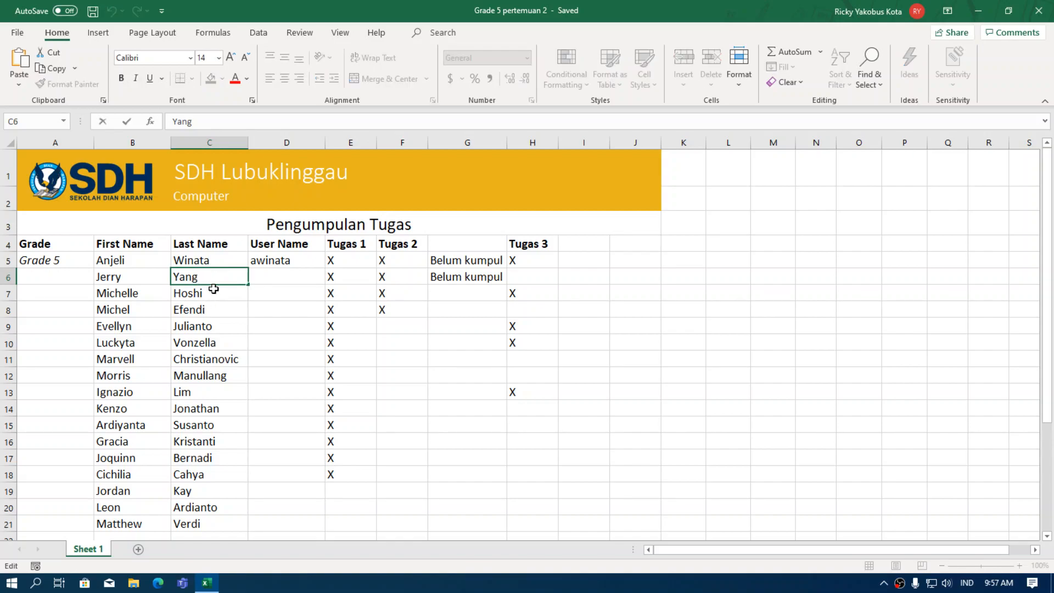
text(Ya)
click(278, 293)
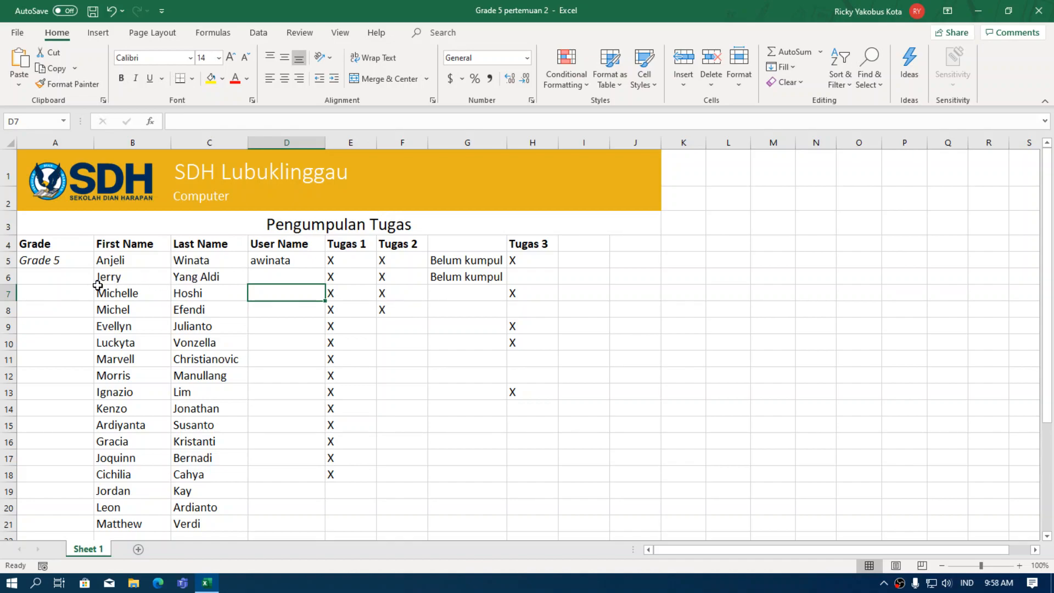
click(197, 278)
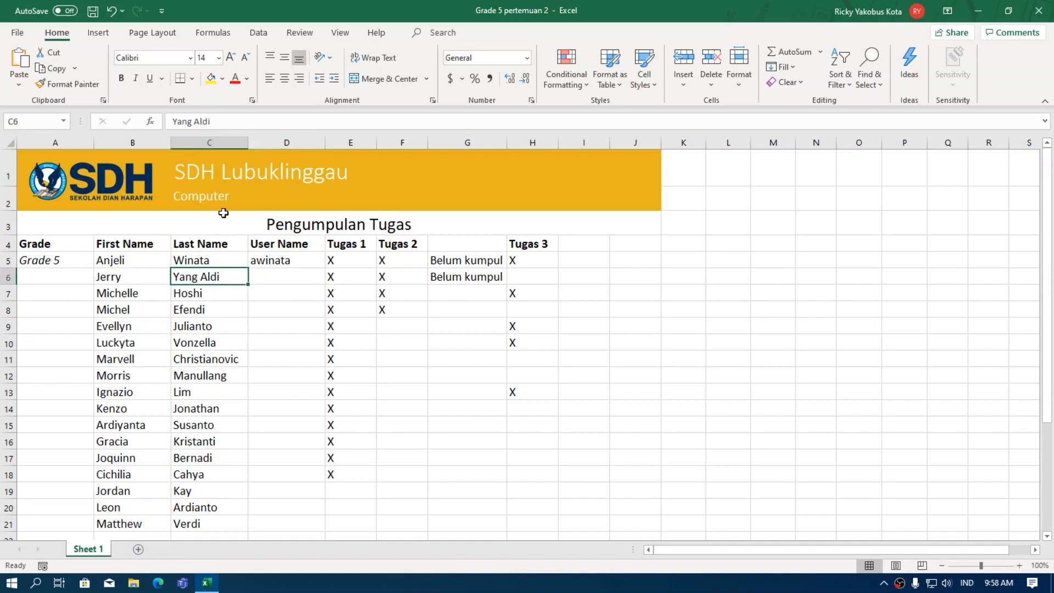
click(218, 120)
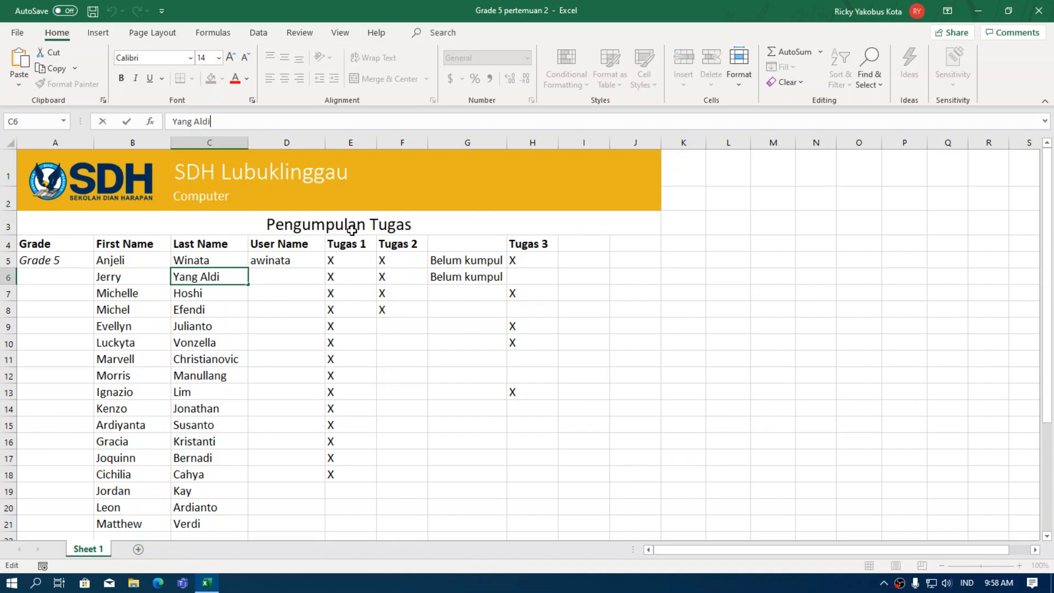
key(BackSpace)
key(BackSpace)
key(BackSpace)
key(Return)
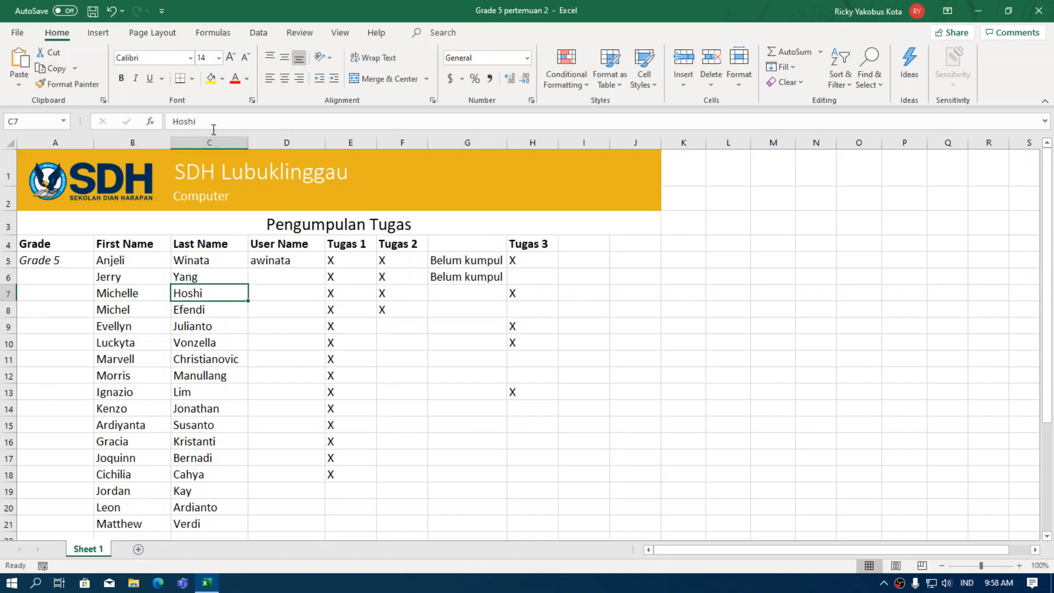
click(197, 278)
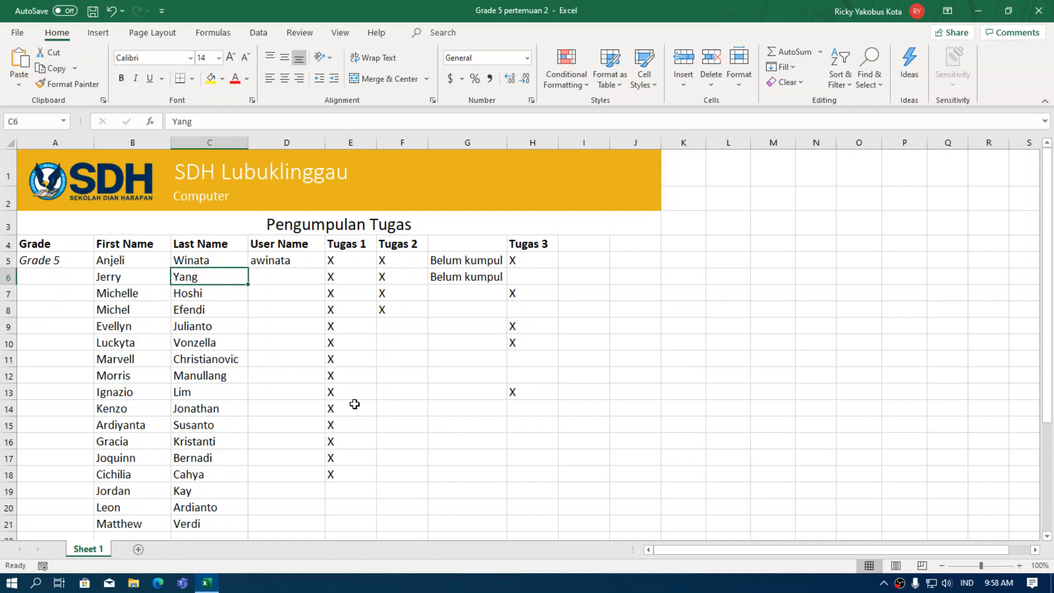
click(648, 261)
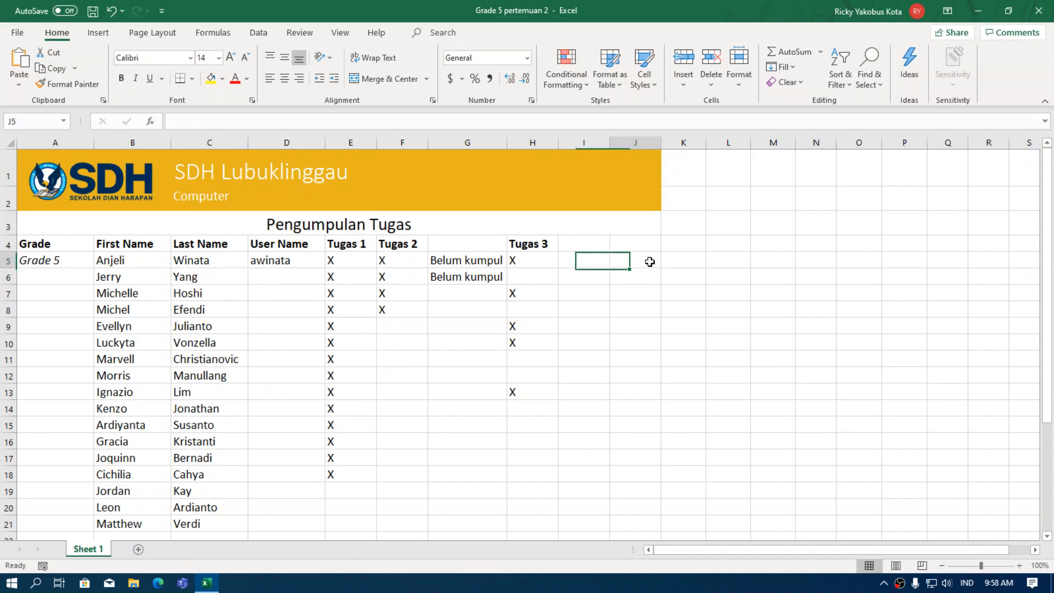
click(782, 220)
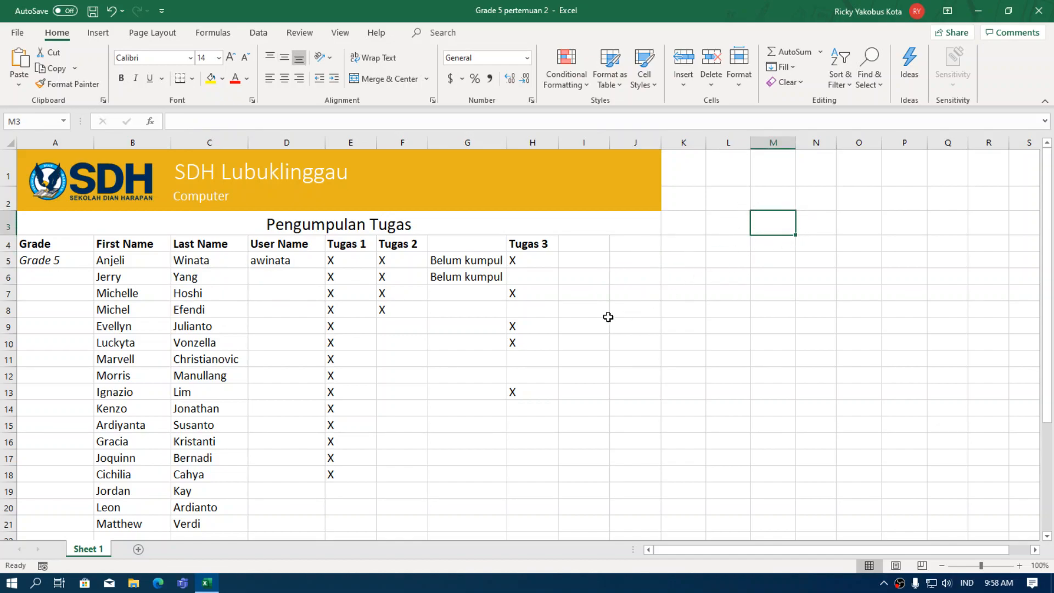
click(582, 311)
click(436, 357)
click(776, 296)
click(405, 360)
click(294, 332)
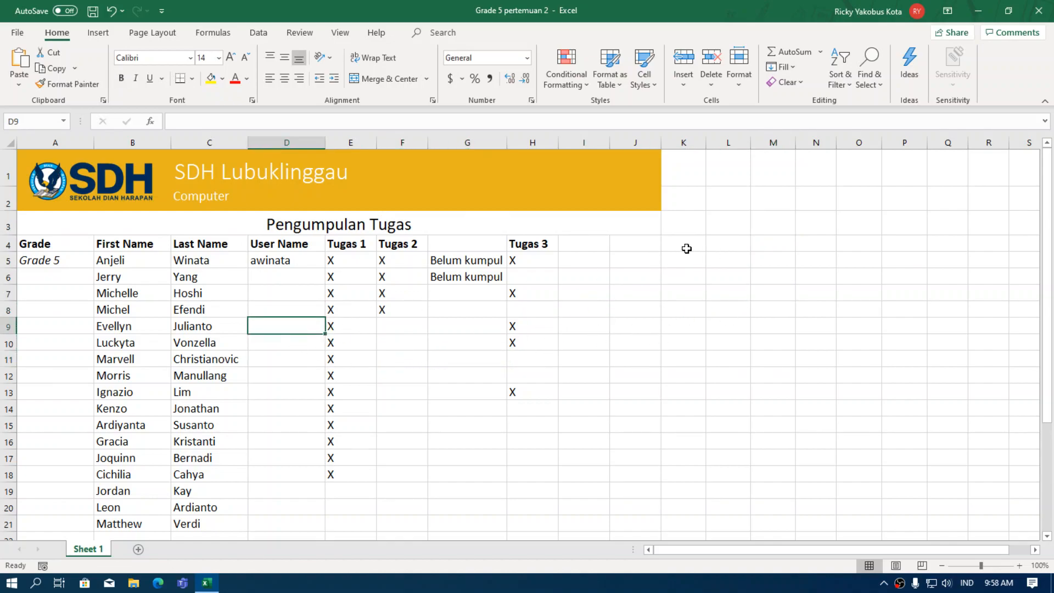
click(687, 248)
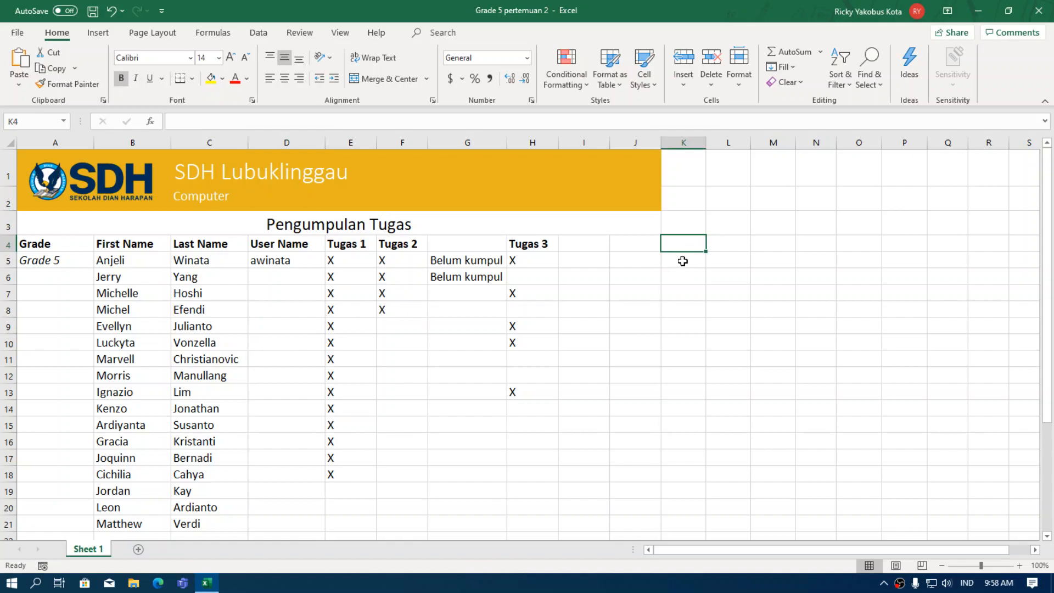
click(683, 261)
click(680, 296)
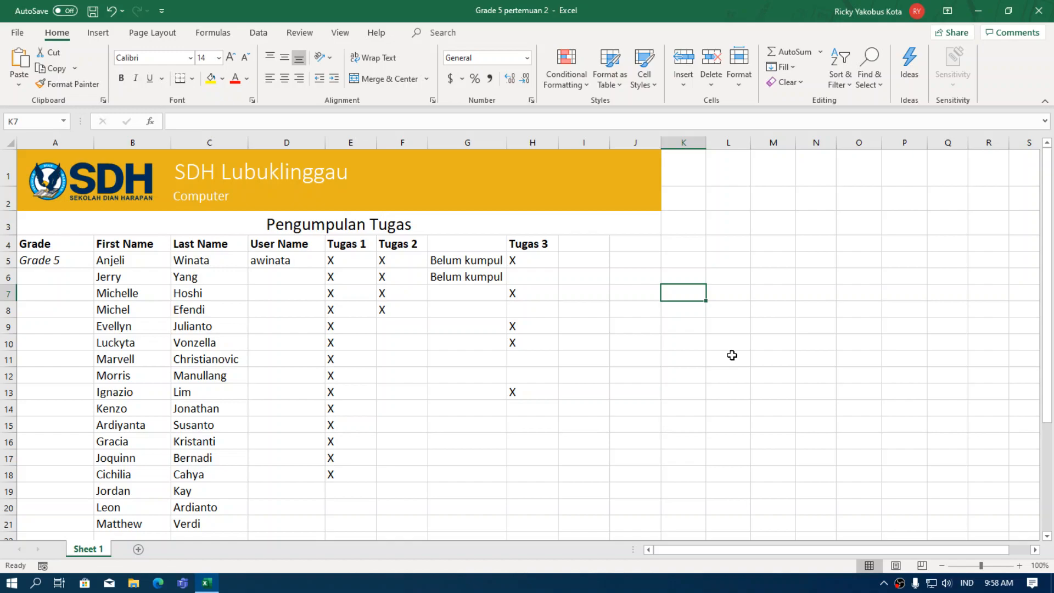
key(Left)
key(Left)
key(Left)
key(Left)
key(Left)
key(Left)
key(Left)
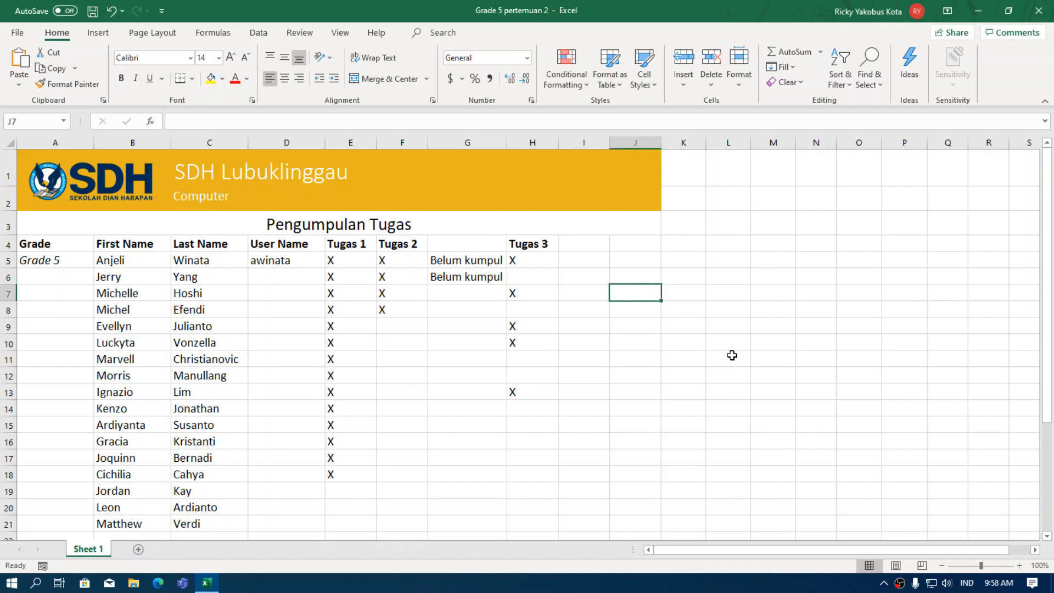
key(Left)
key(Left)
key(Left)
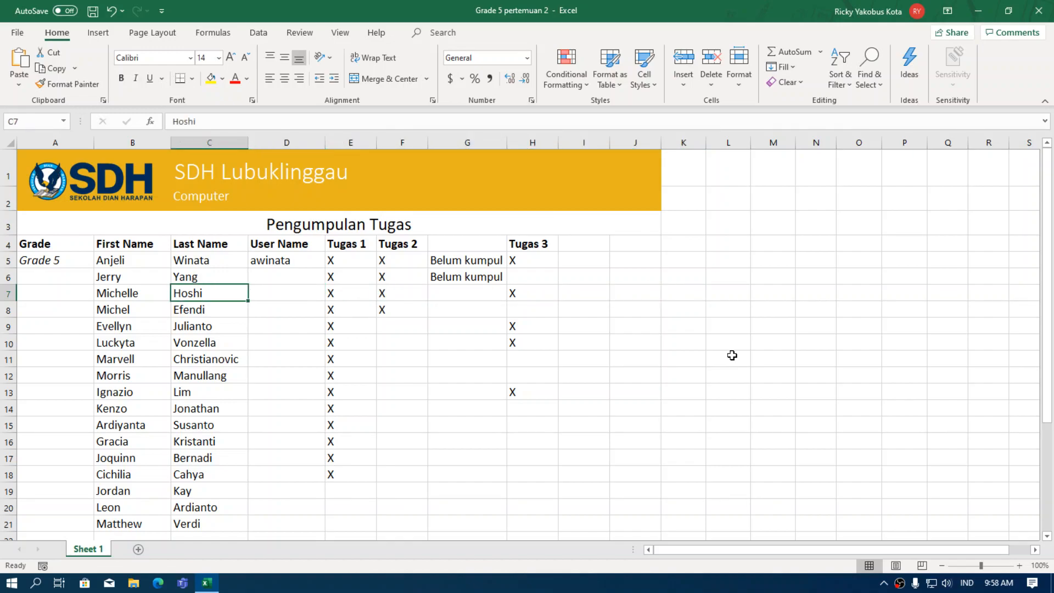
key(Right)
key(Right)
key(Right)
key(Right)
key(Right)
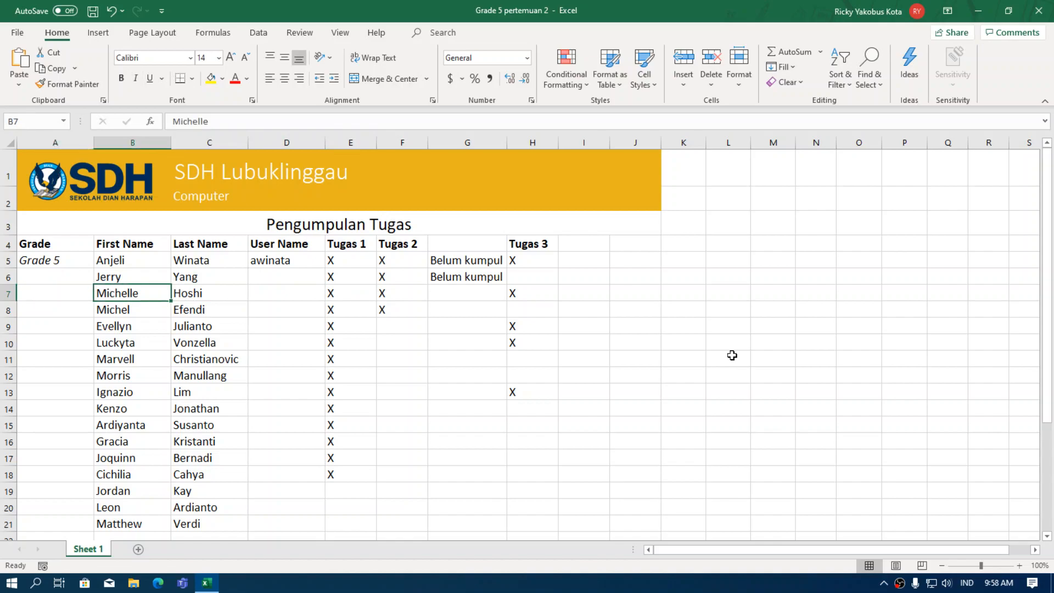
key(Right)
key(Right)
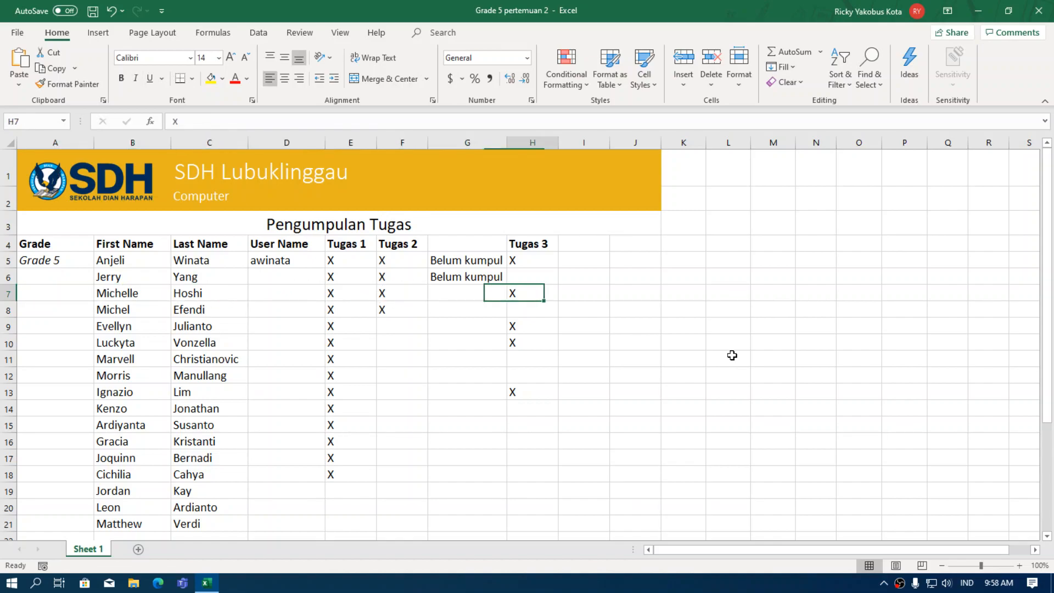
key(Down)
key(Down)
key(Down)
key(Down)
key(Down)
key(Up)
key(Up)
key(Up)
key(Up)
key(Up)
click(496, 346)
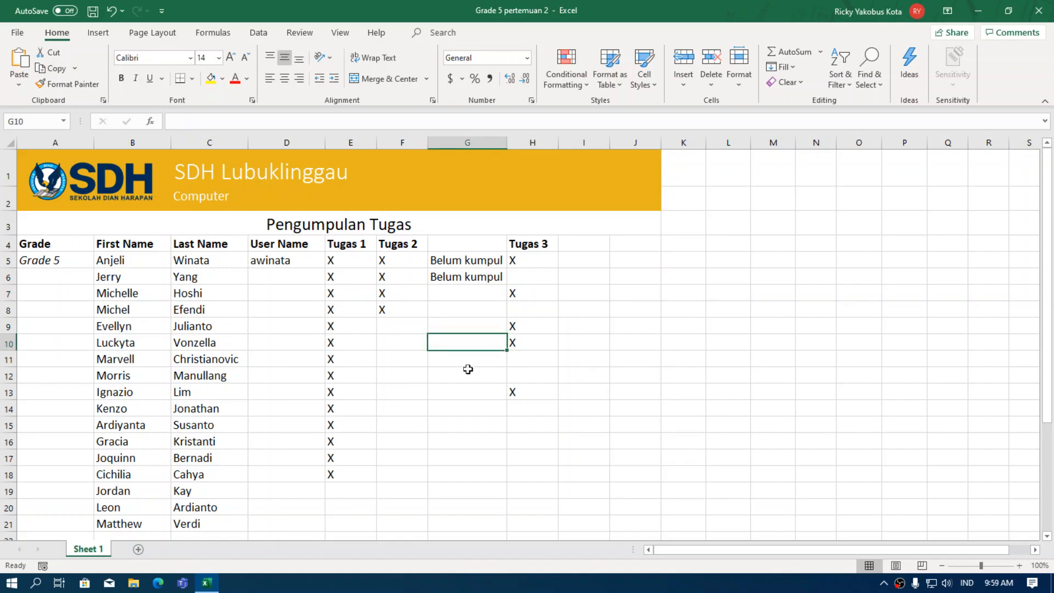
scroll(298, 409, down, 1)
scroll(298, 409, down, 1)
scroll(113, 458, up, 1)
scroll(212, 459, down, 2)
scroll(205, 461, up, 1)
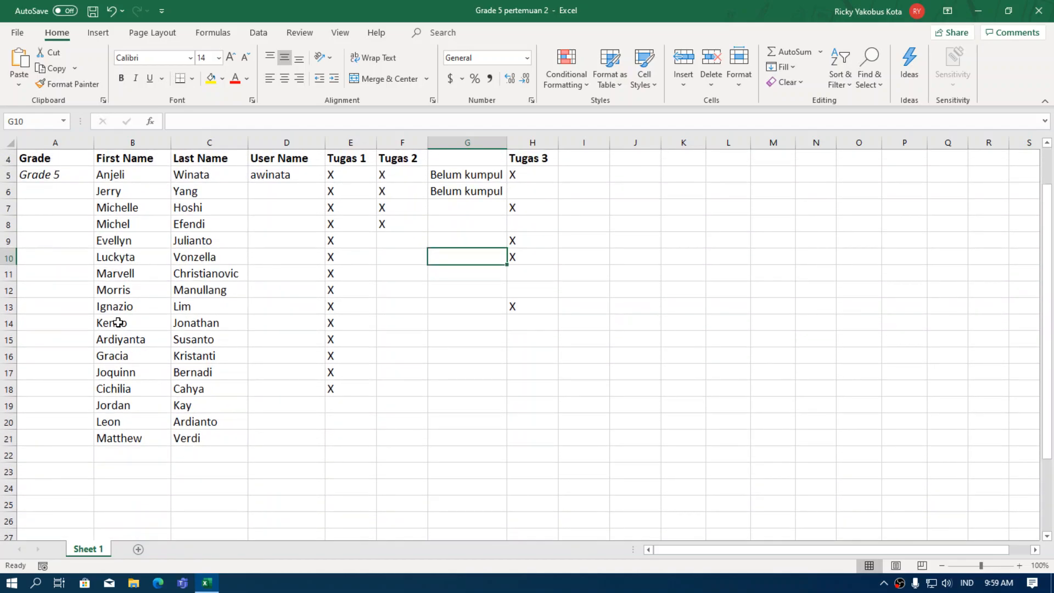
click(119, 306)
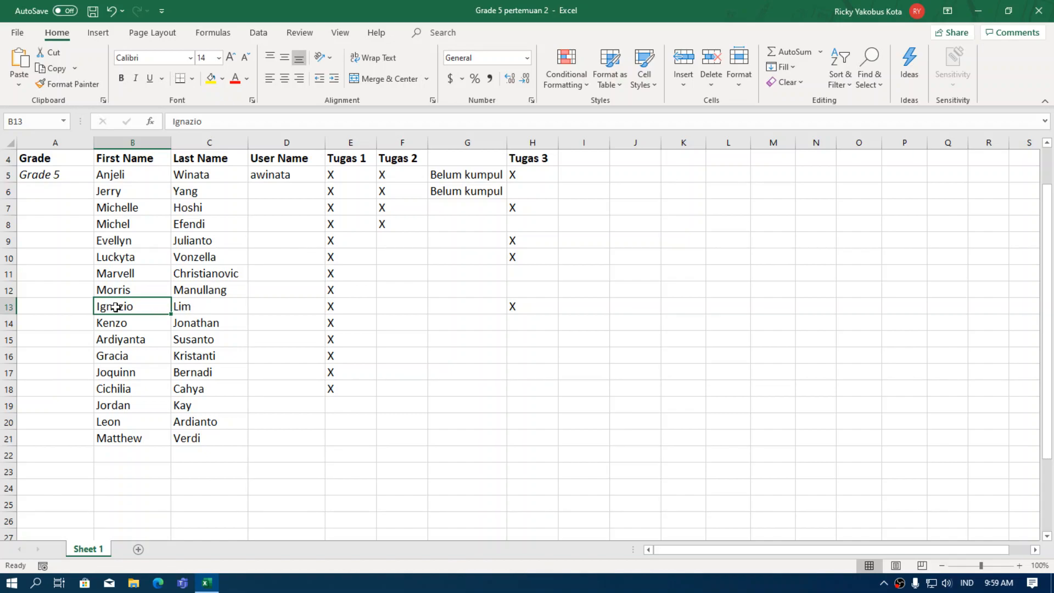
drag(109, 307, 179, 305)
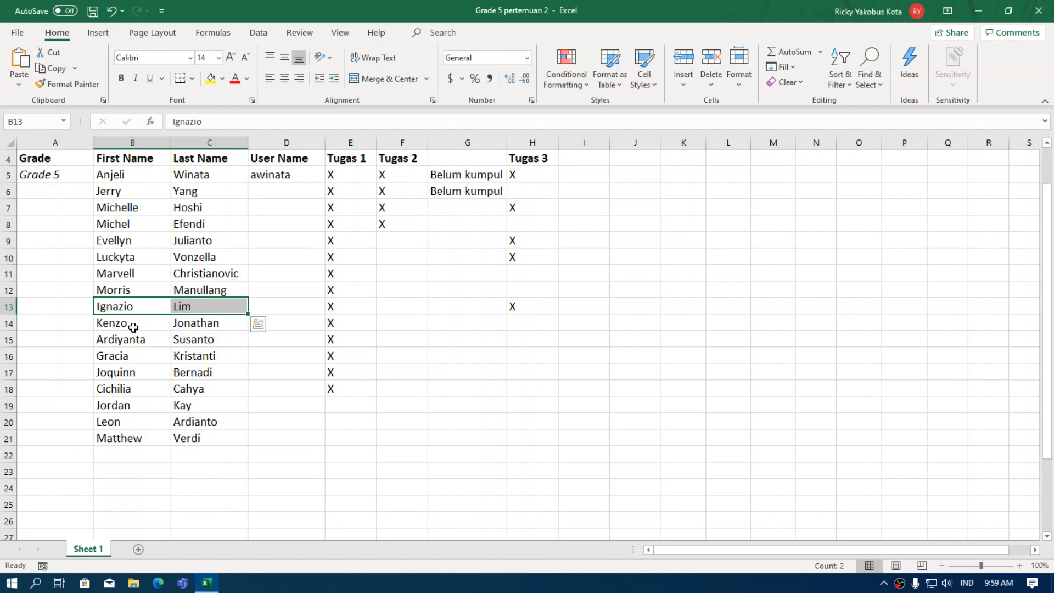
click(114, 455)
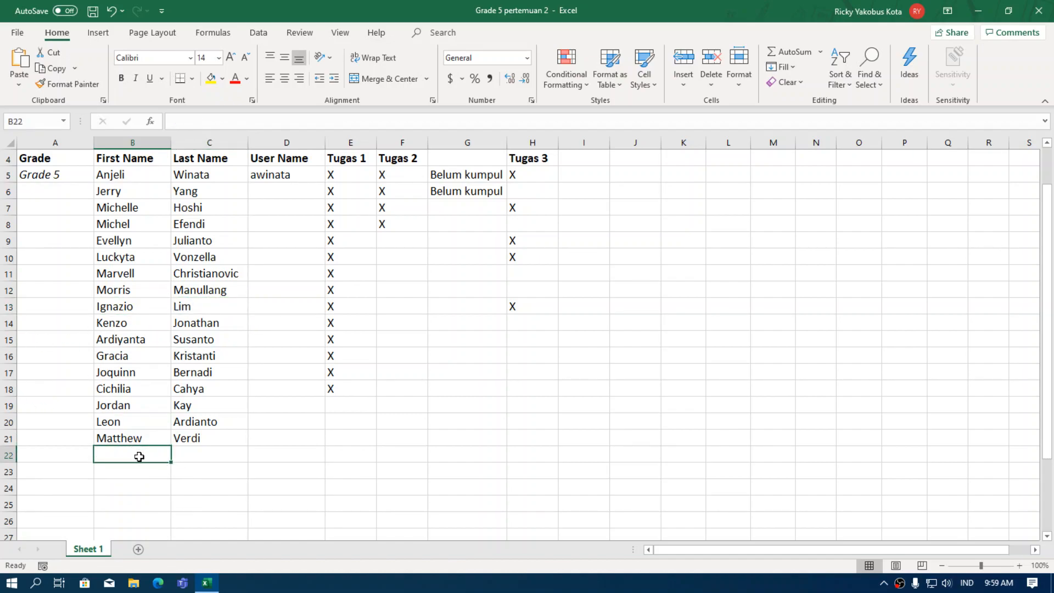
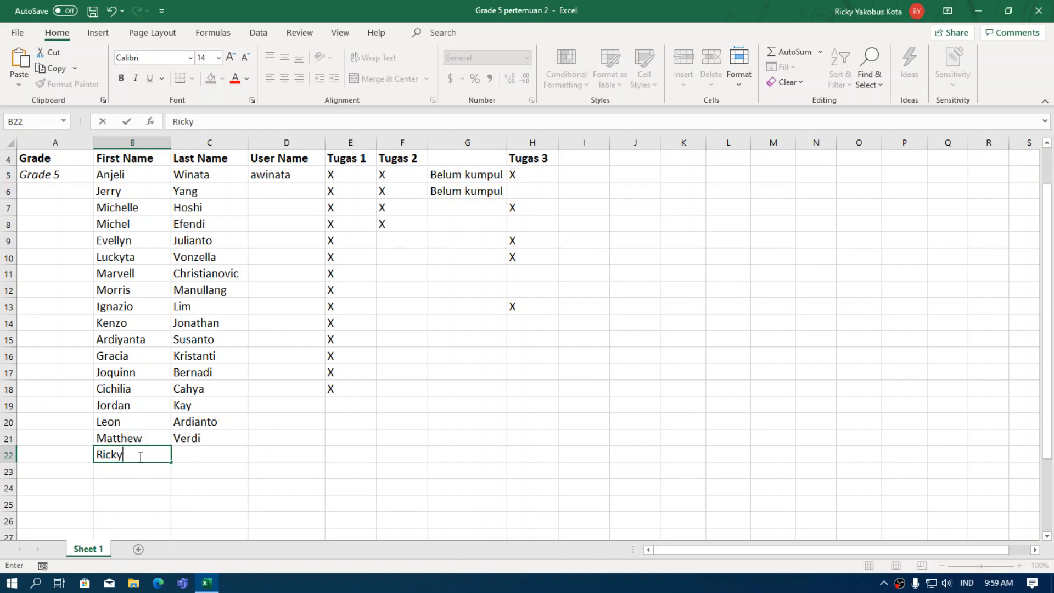
Enter the new student's first name in B22 and last name in C22.
key(Return)
key(Up)
key(Right)
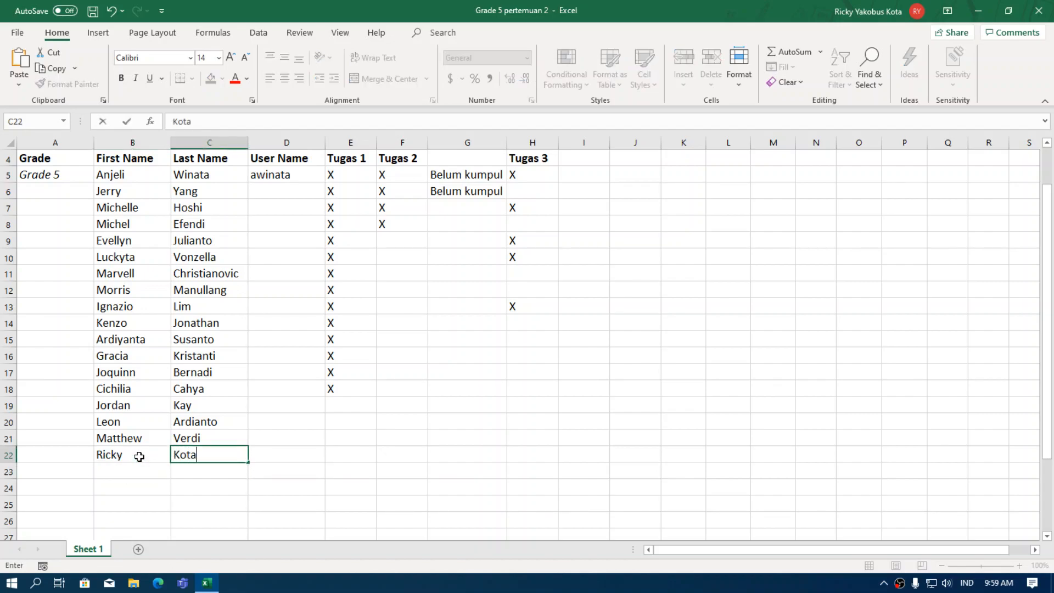
key(Return)
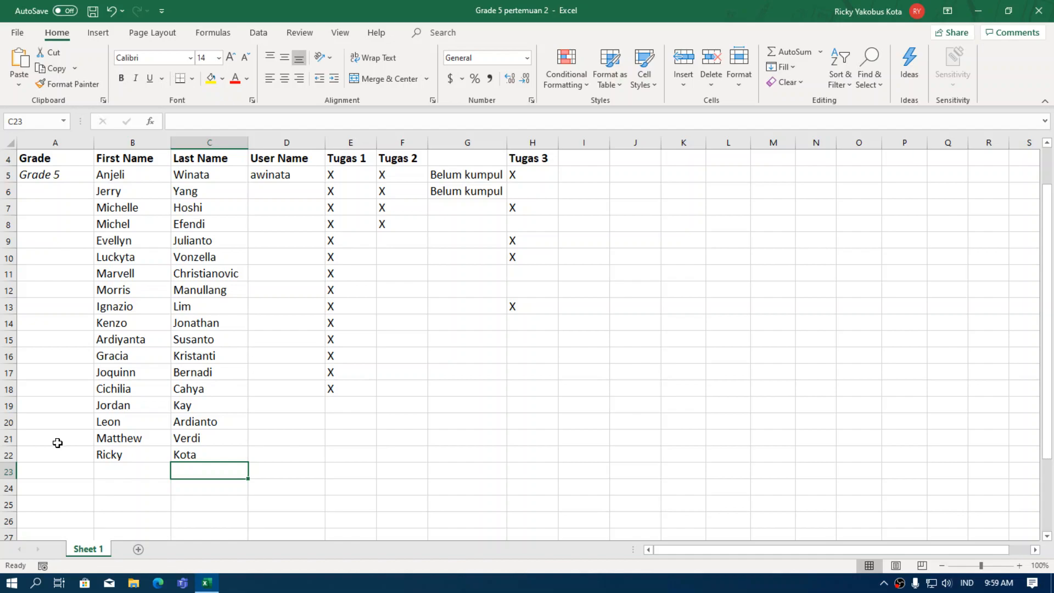
Select B22 to check the newly entered first name.
click(154, 452)
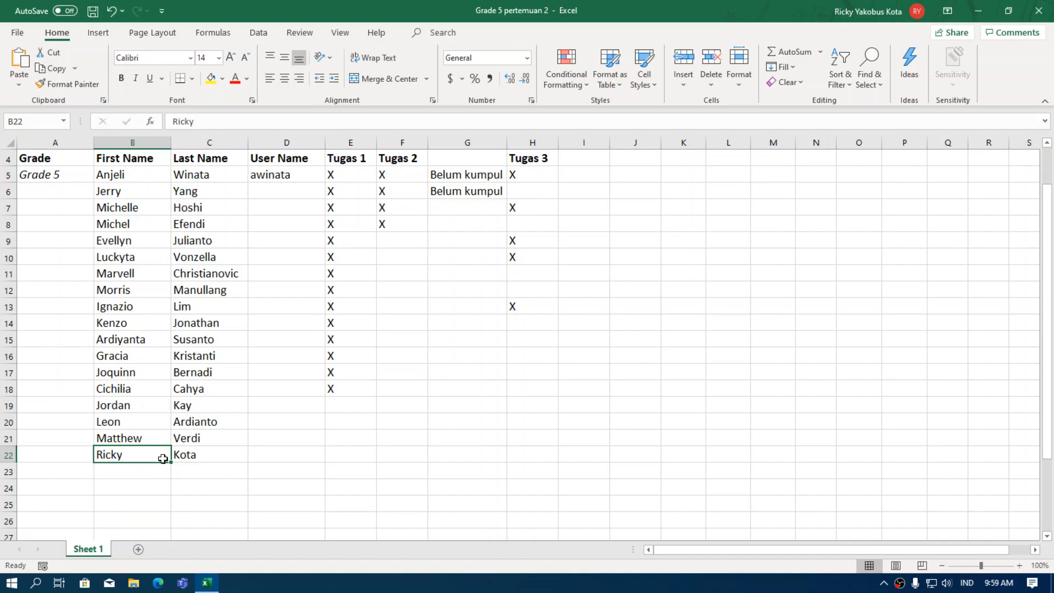
click(146, 481)
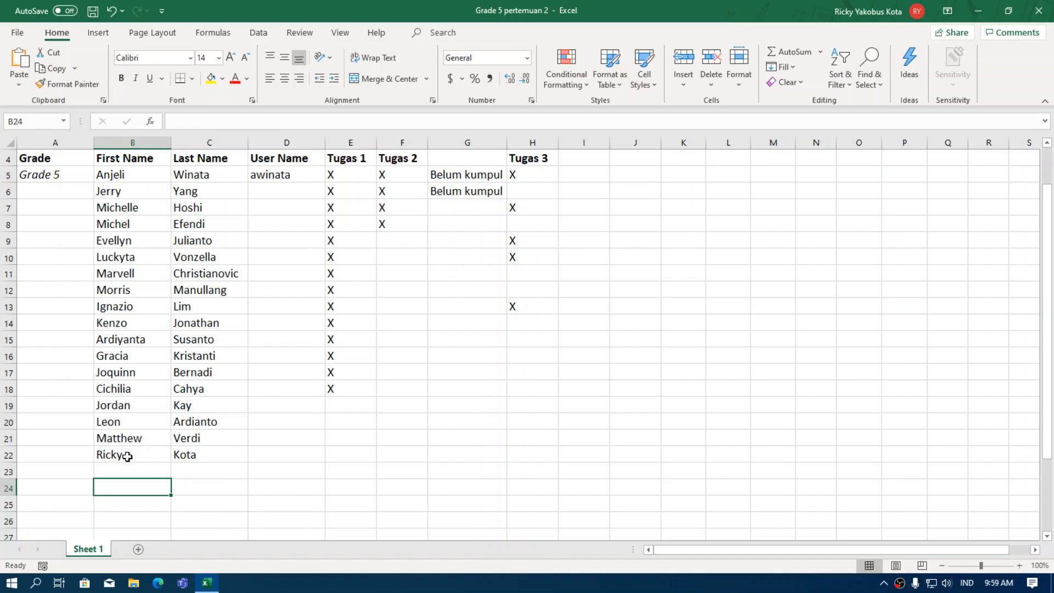
click(125, 456)
click(151, 482)
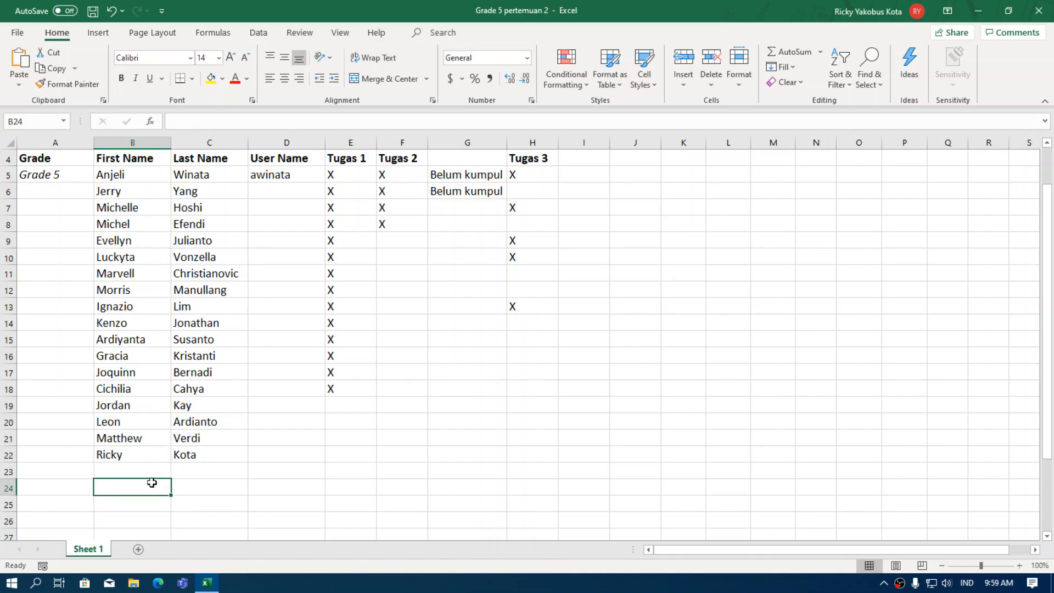
click(122, 457)
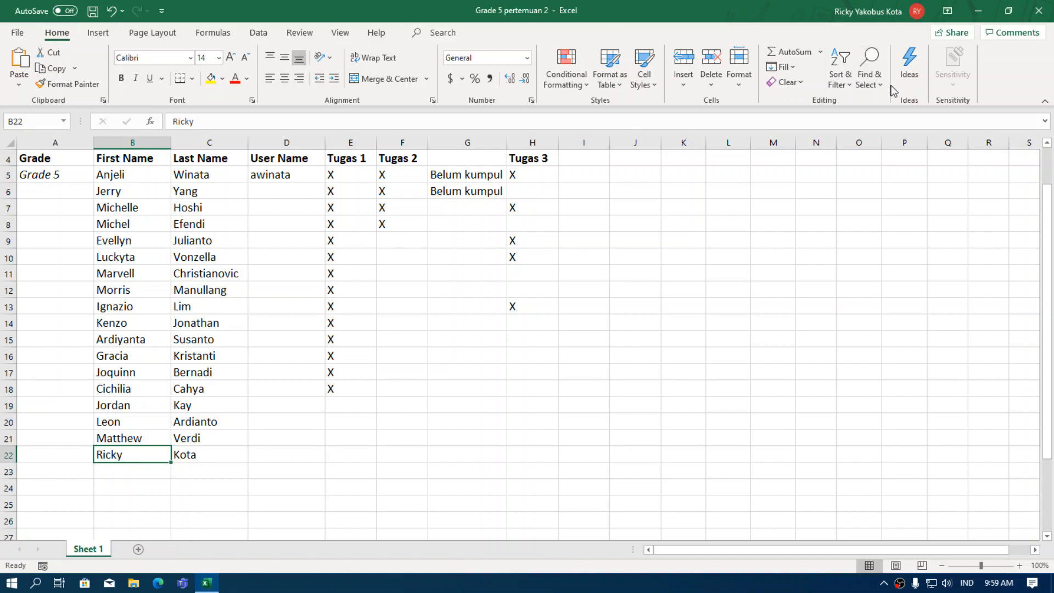
click(799, 83)
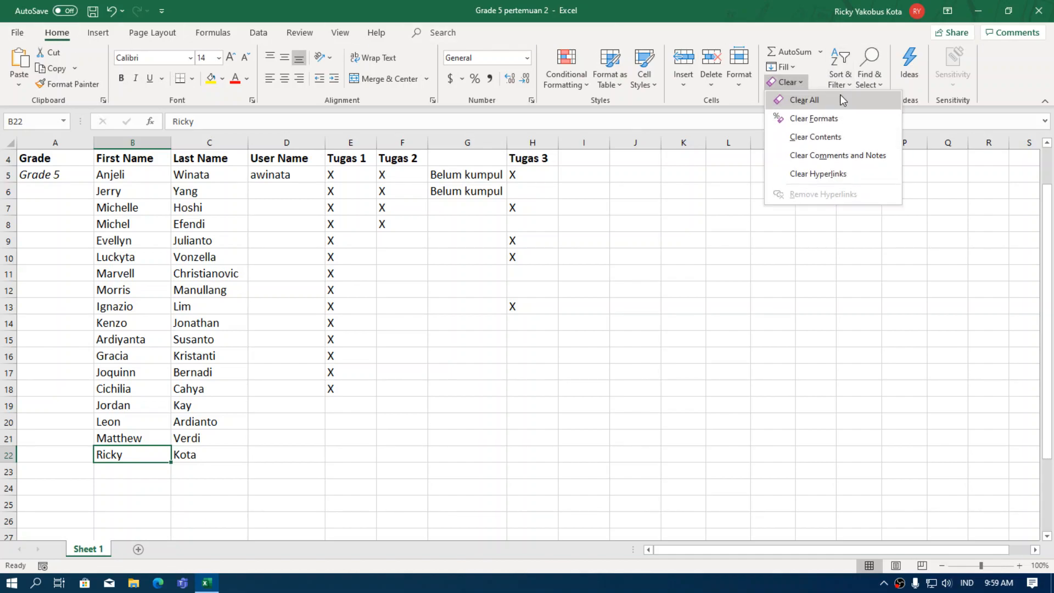
click(824, 139)
click(188, 485)
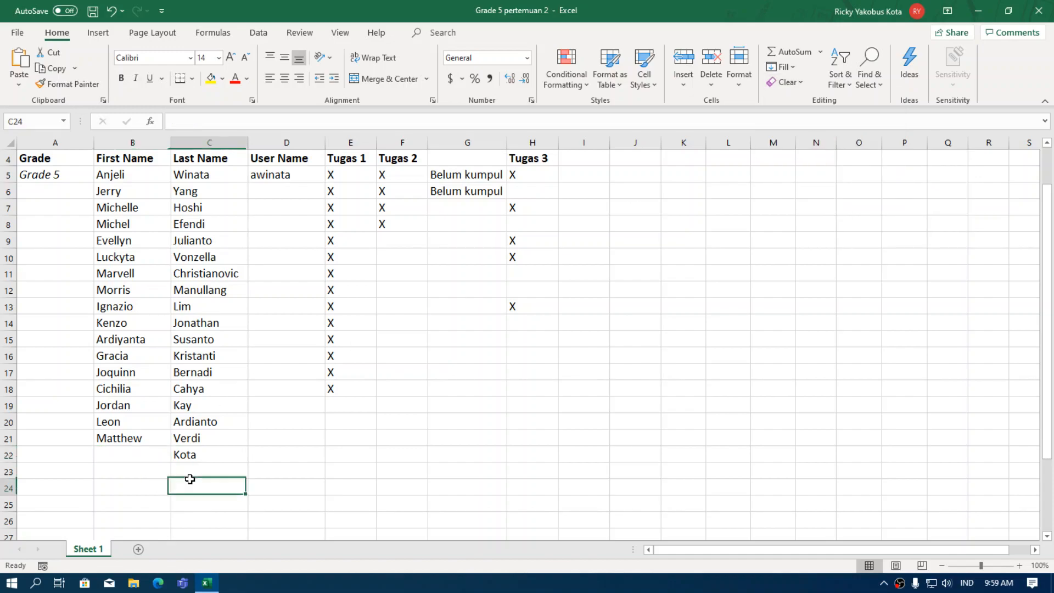
click(196, 455)
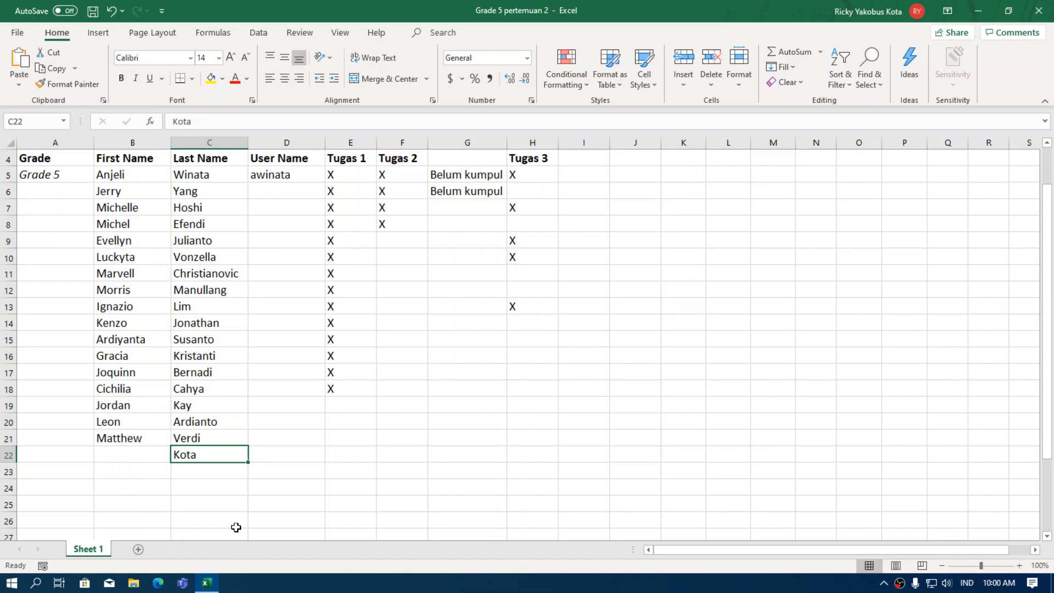
key(BackSpace)
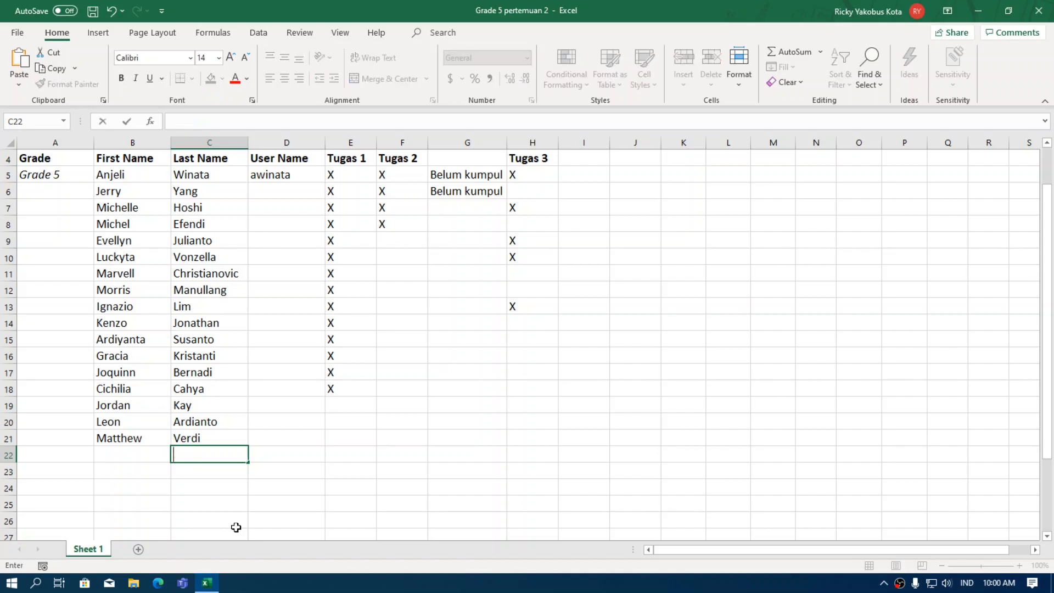
click(236, 483)
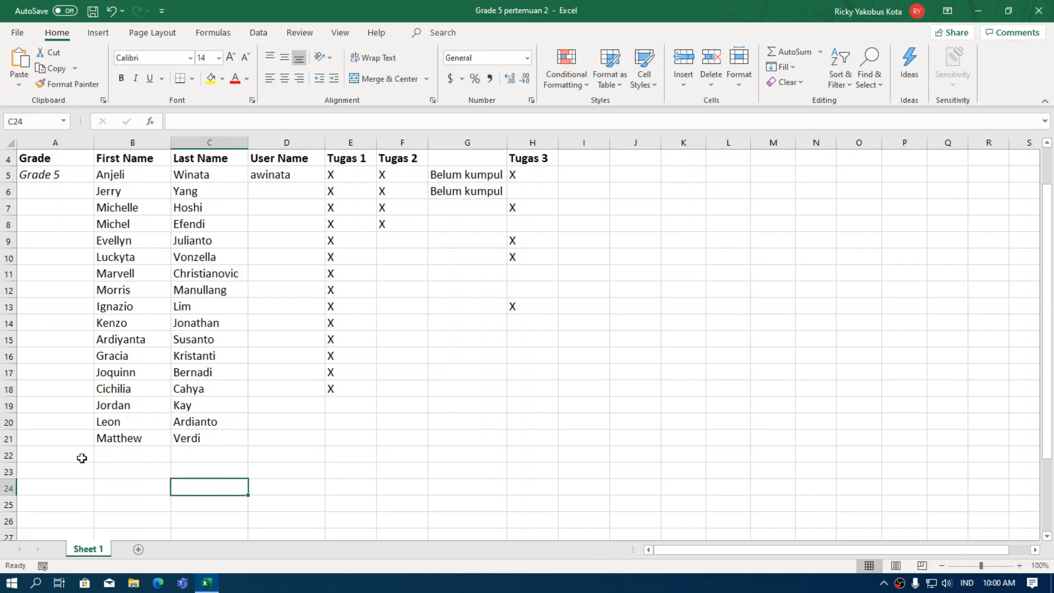
click(107, 14)
click(108, 14)
click(202, 483)
Clear the contents of B22:C22, removing the added student's names.
click(103, 456)
click(113, 475)
click(107, 455)
drag(124, 455, 197, 456)
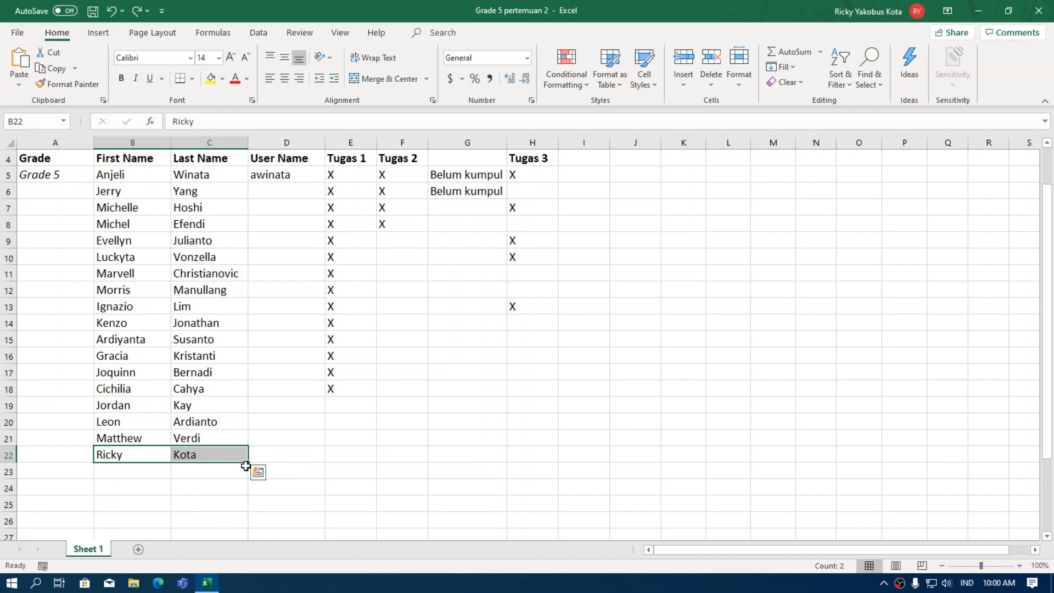
click(796, 83)
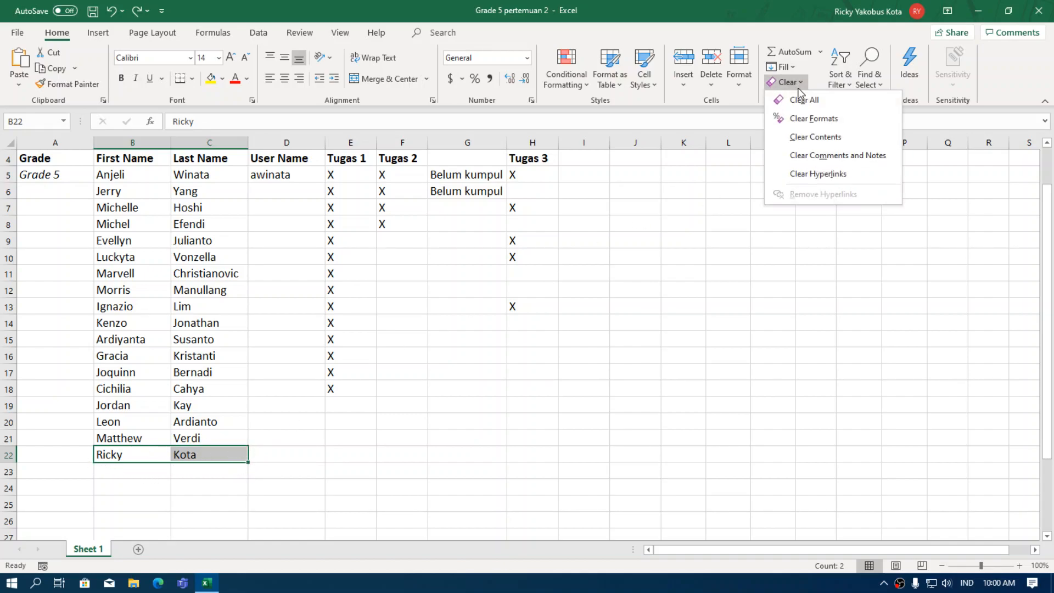
click(830, 138)
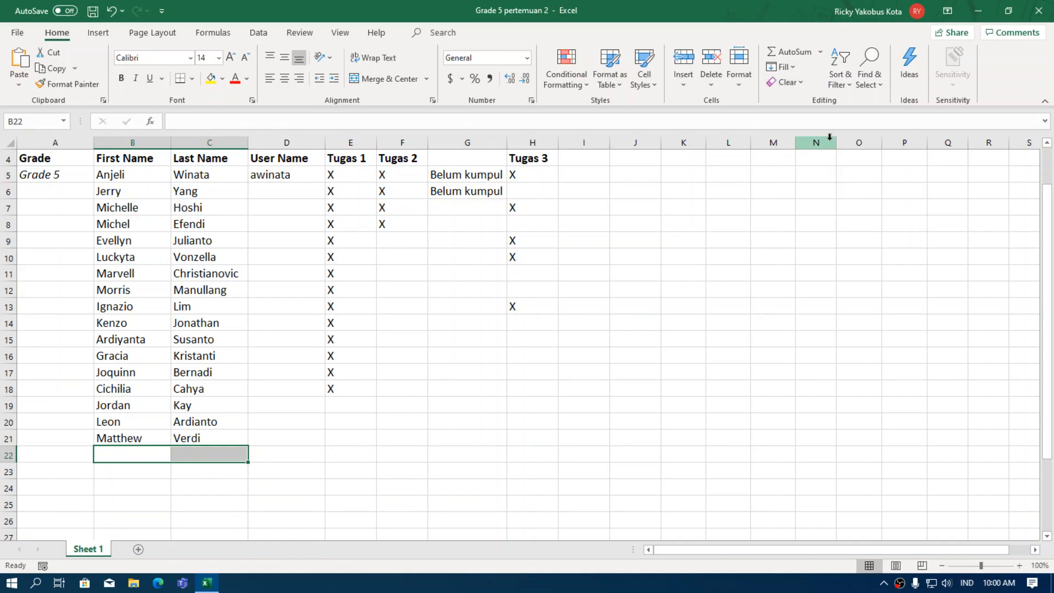
click(198, 502)
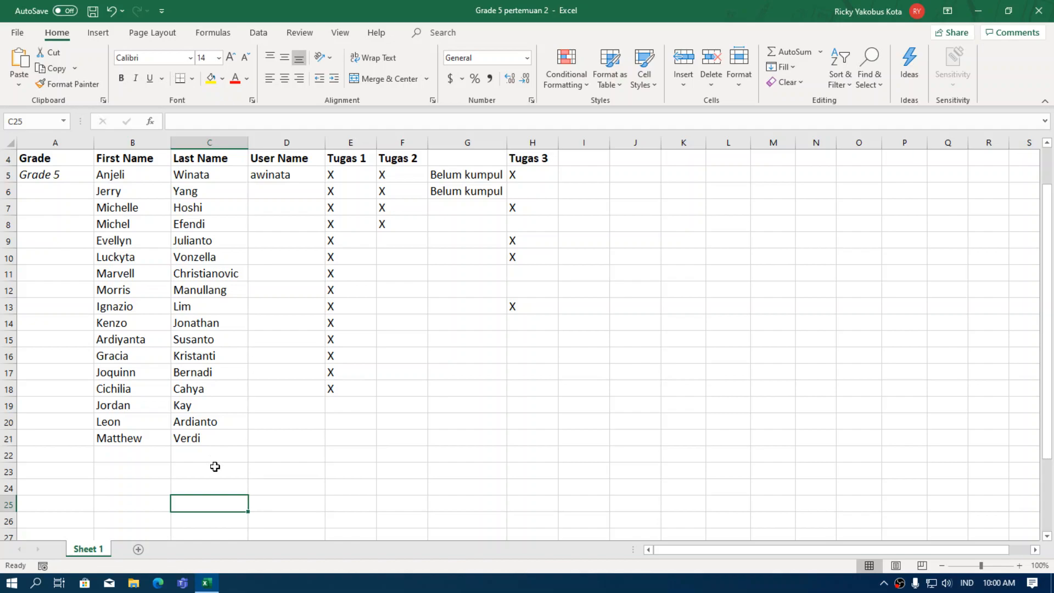
Select the entire row 12, starting from its name cells B12:C12.
click(390, 466)
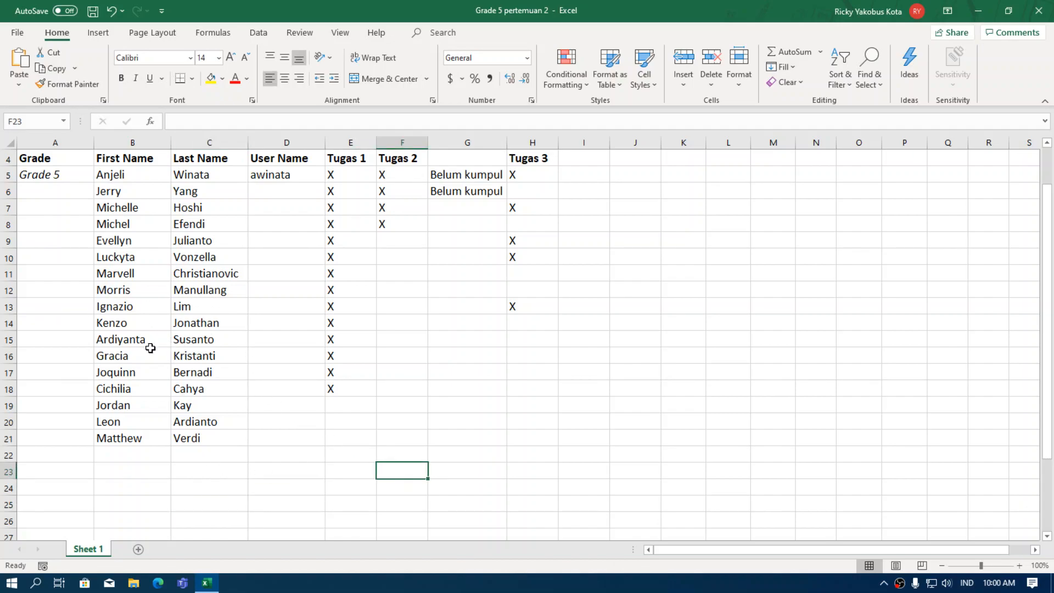
drag(101, 291, 185, 291)
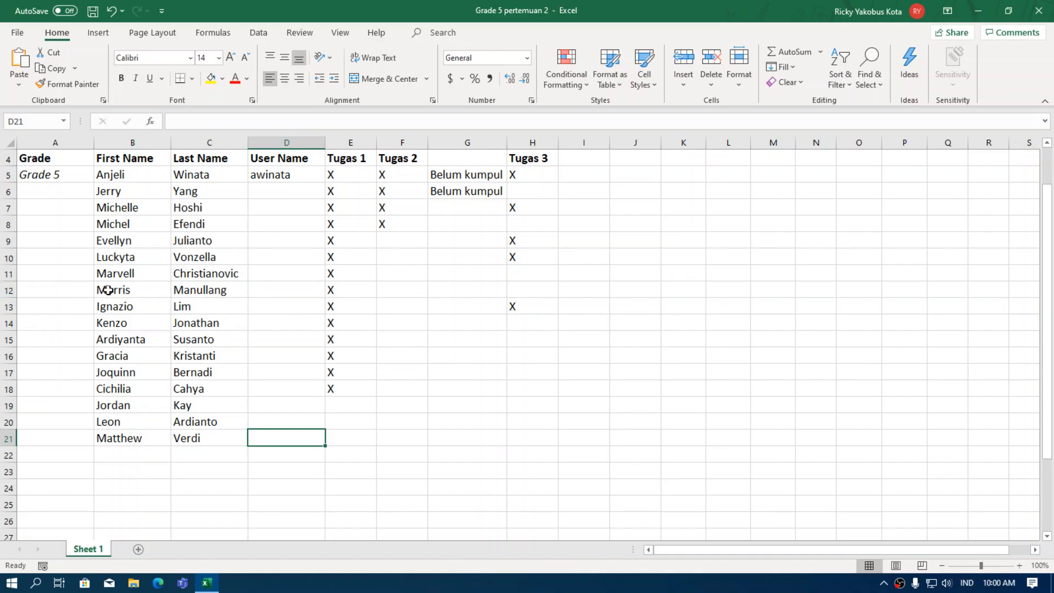
click(7, 291)
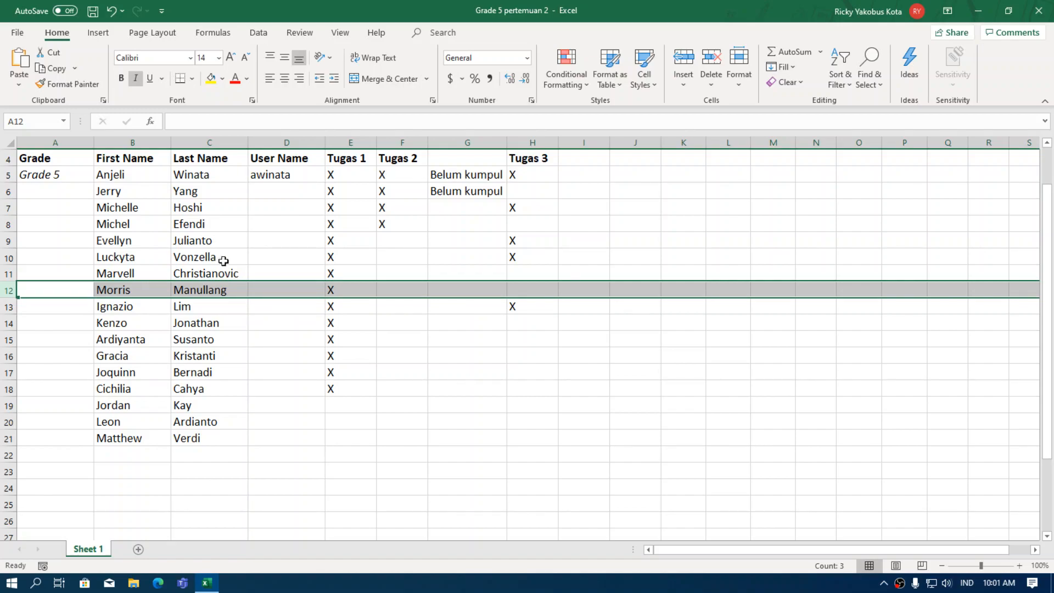
click(712, 88)
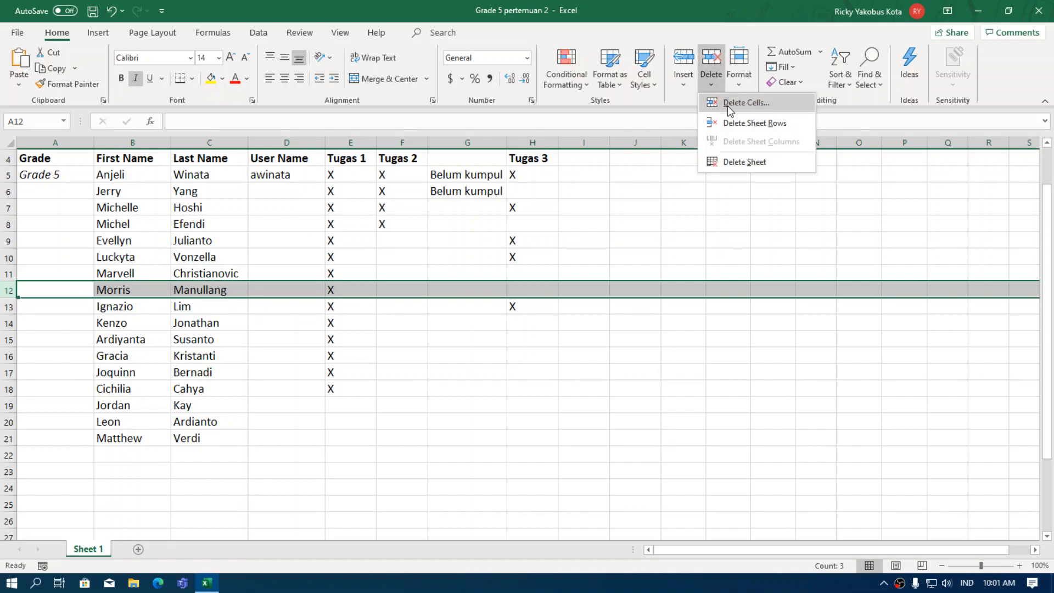
click(761, 105)
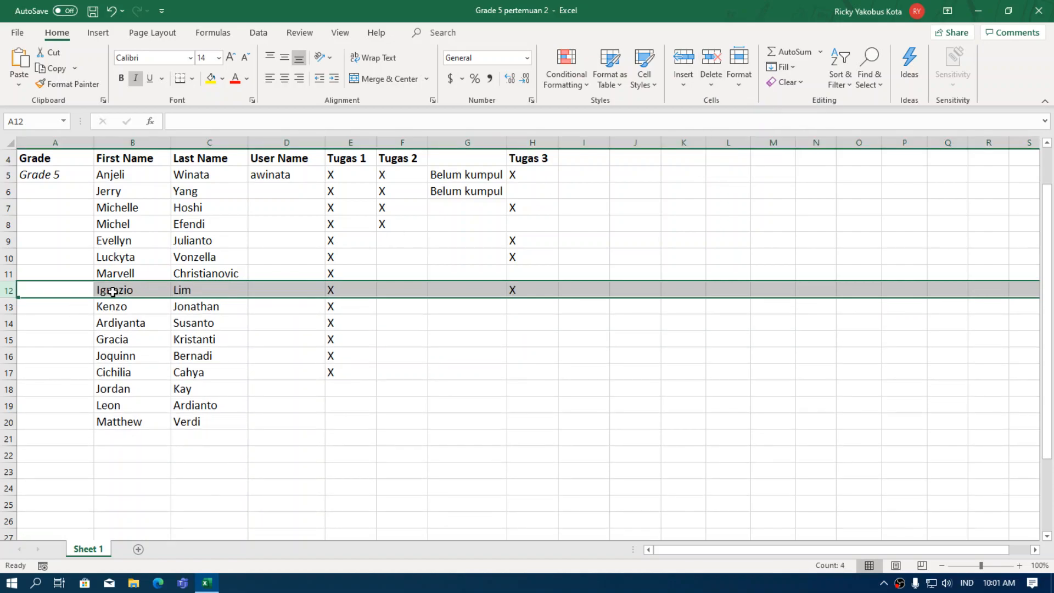
click(43, 306)
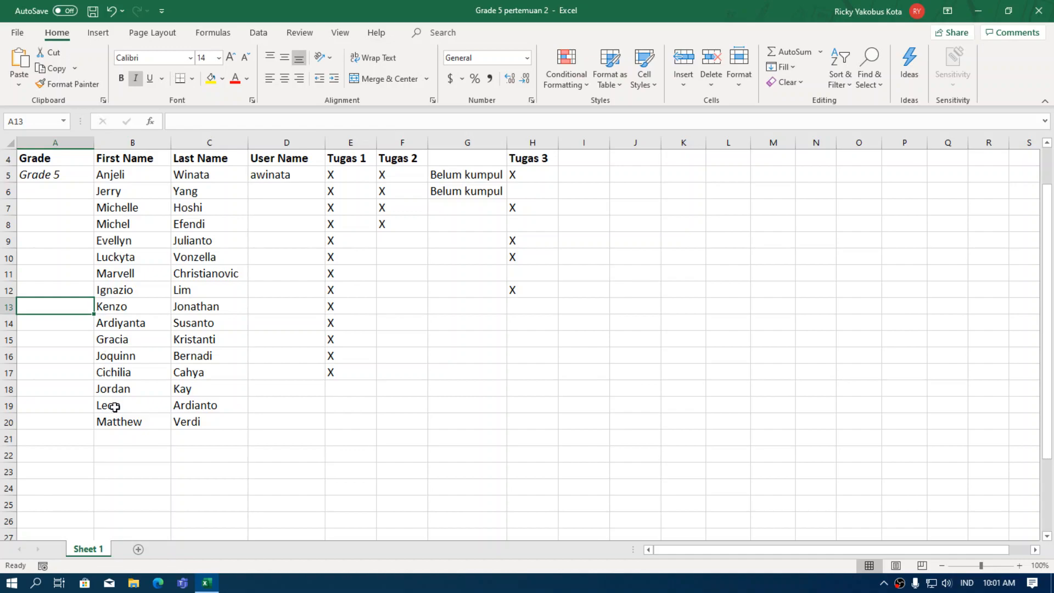
click(111, 13)
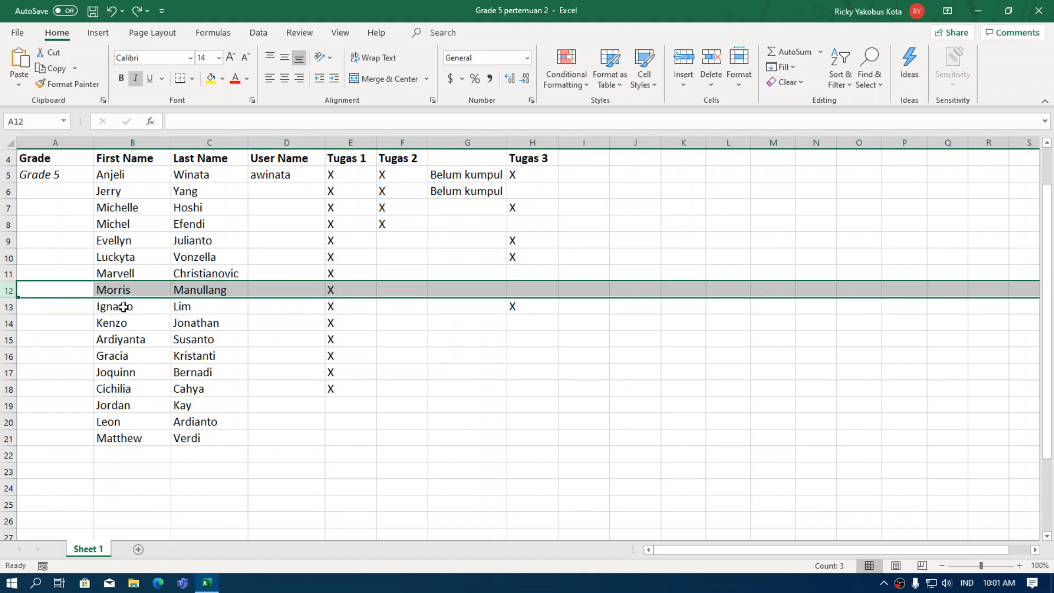
click(710, 85)
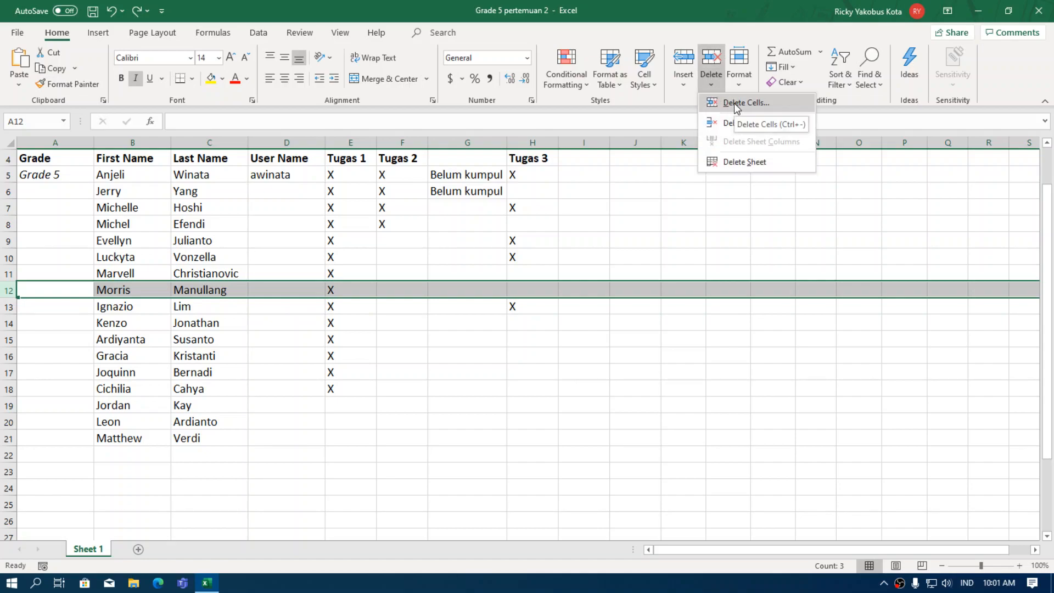
click(734, 103)
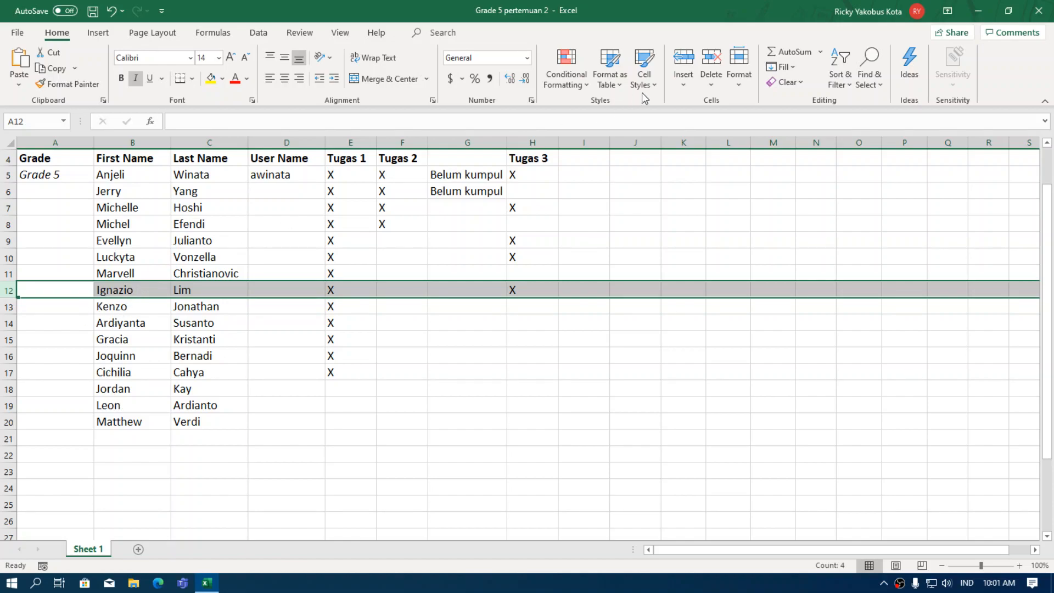
click(111, 10)
click(371, 453)
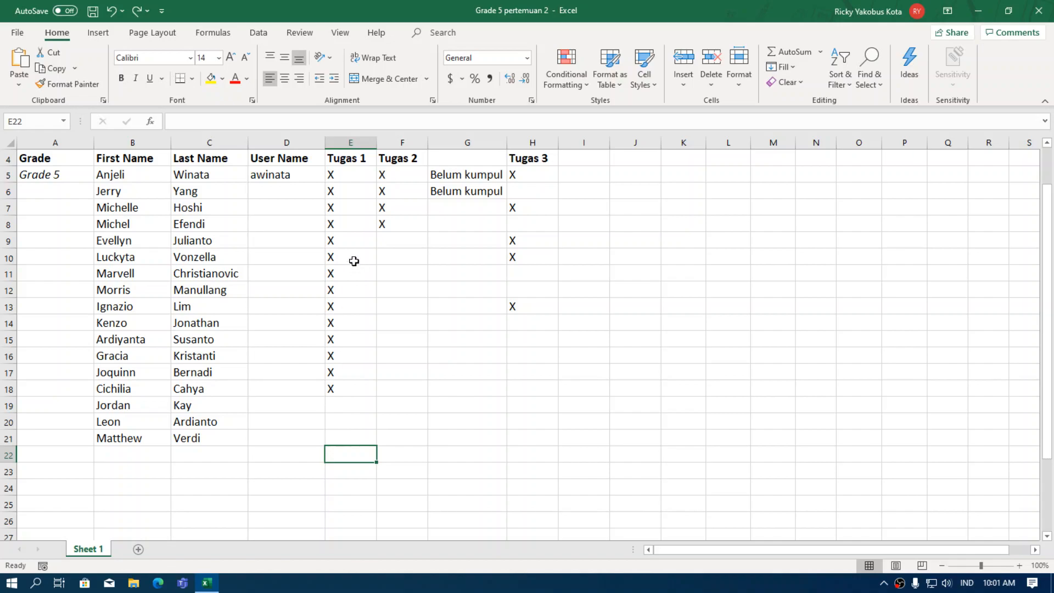
scroll(180, 223, up, 1)
scroll(180, 223, up, 1)
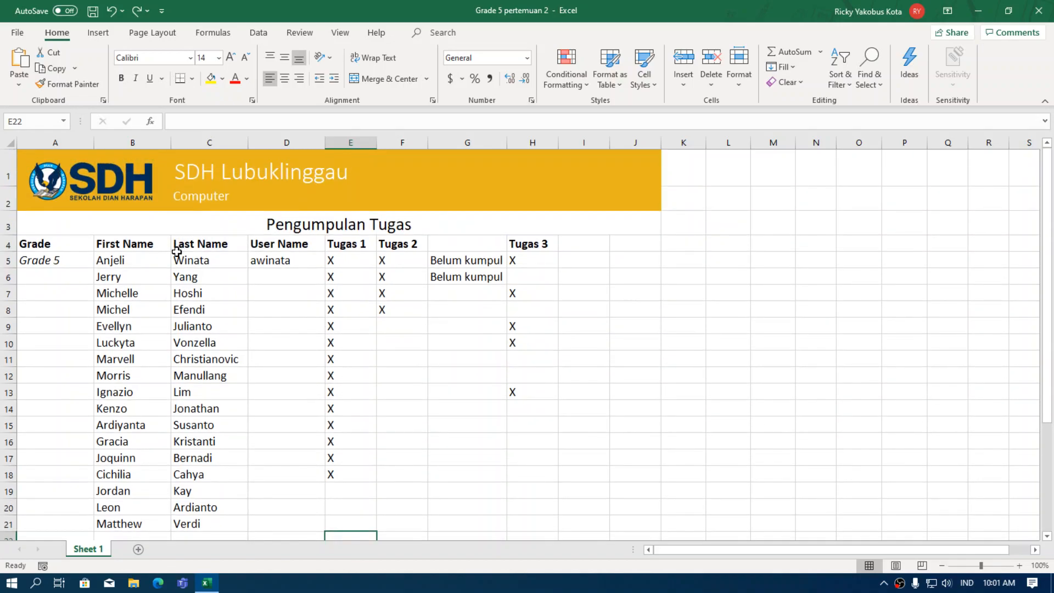
click(227, 179)
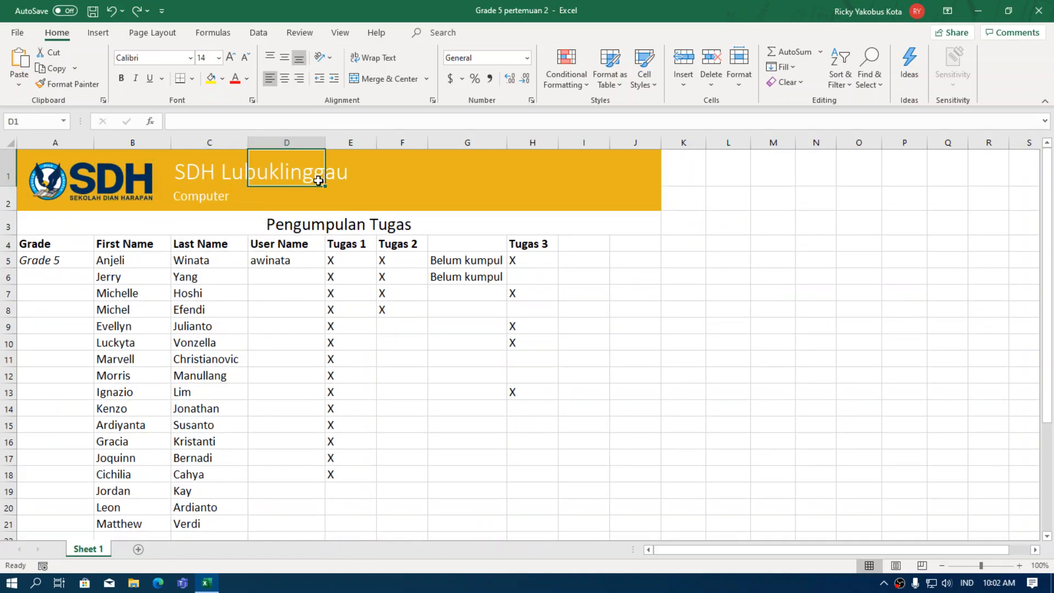
click(303, 225)
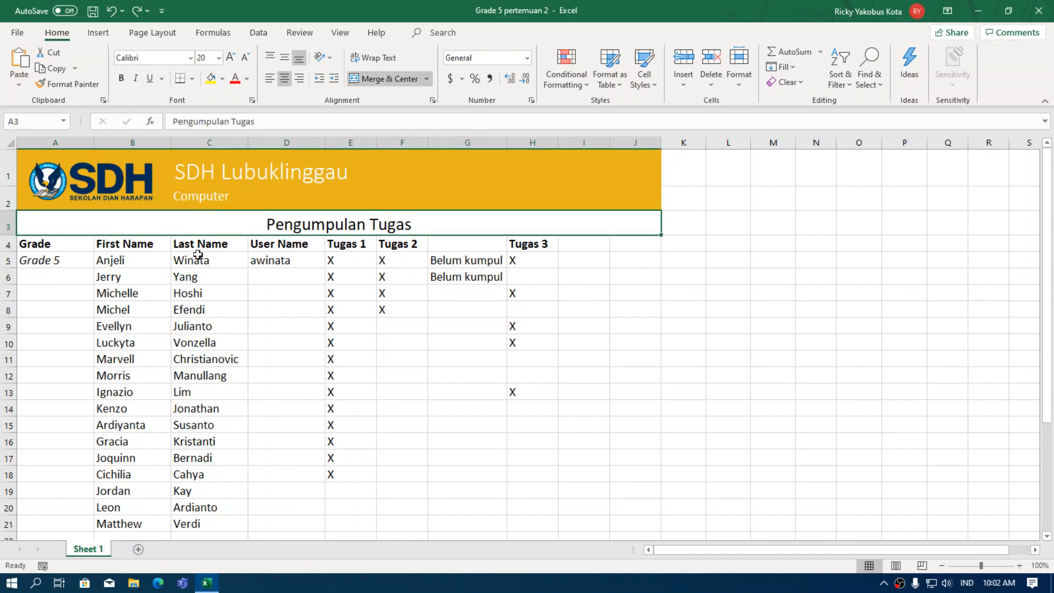
click(349, 247)
key(Right)
key(Right)
key(Right)
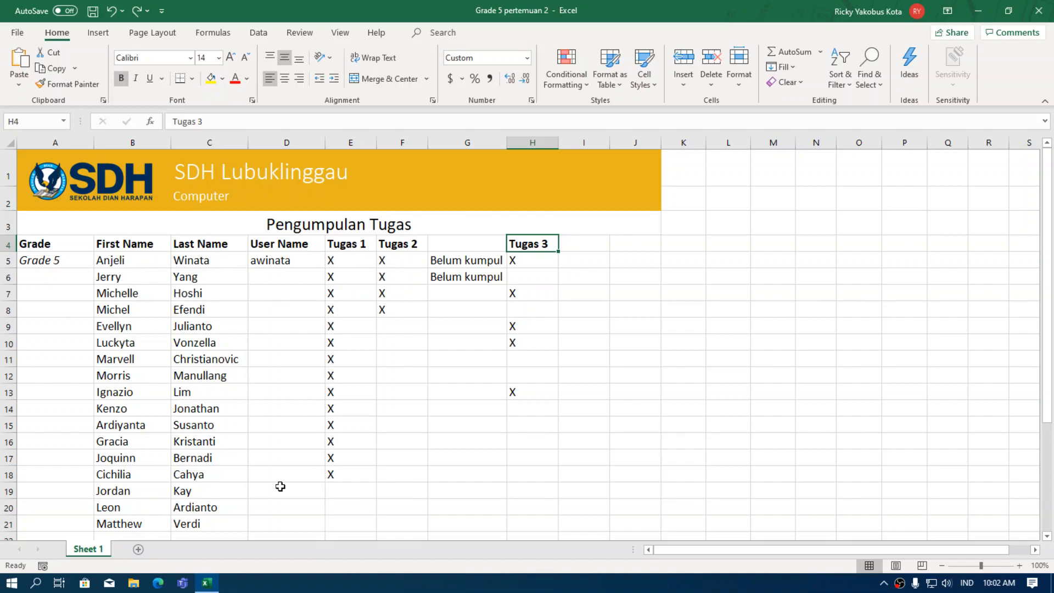
scroll(220, 458, down, 1)
click(118, 405)
click(118, 422)
click(121, 438)
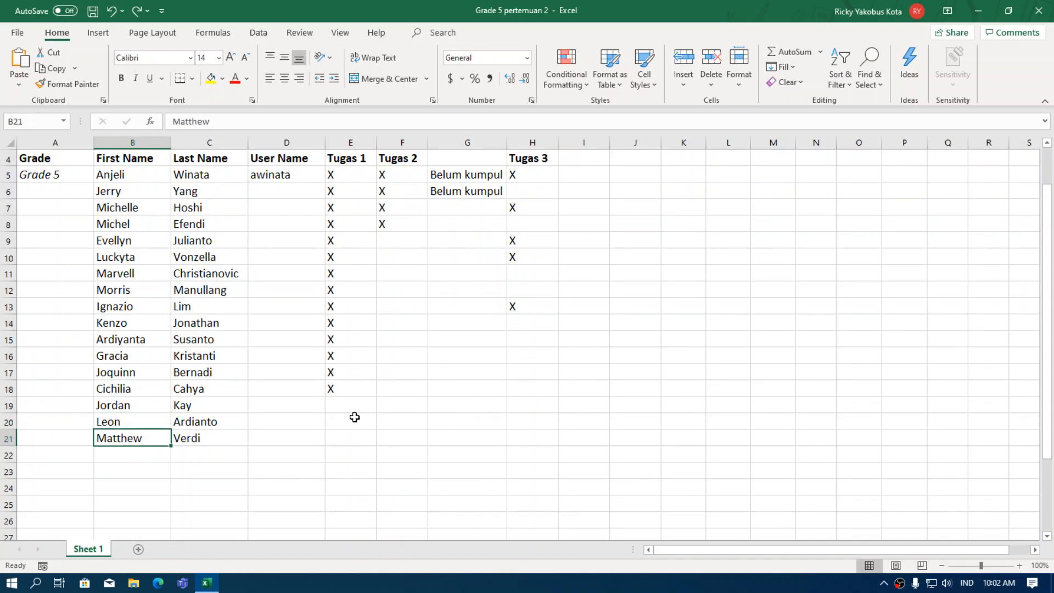
scroll(361, 416, up, 1)
click(466, 448)
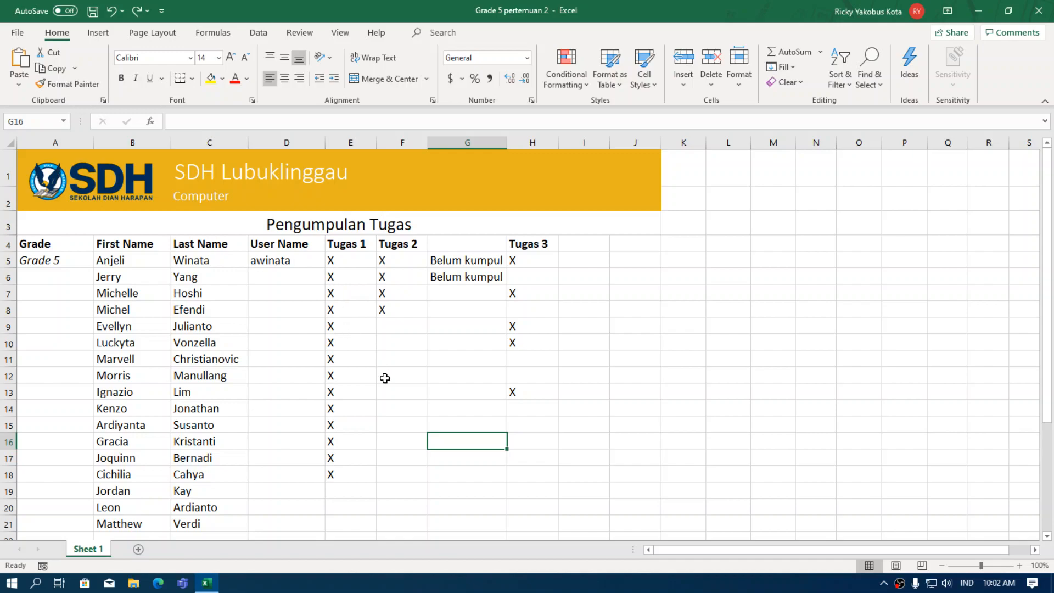
scroll(352, 380, down, 1)
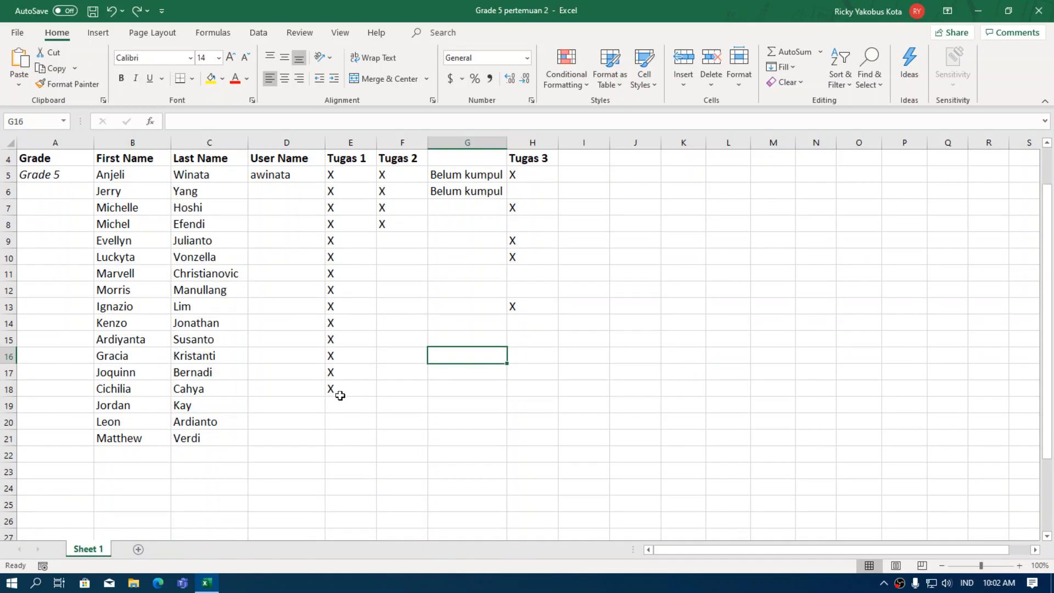
scroll(333, 275, up, 1)
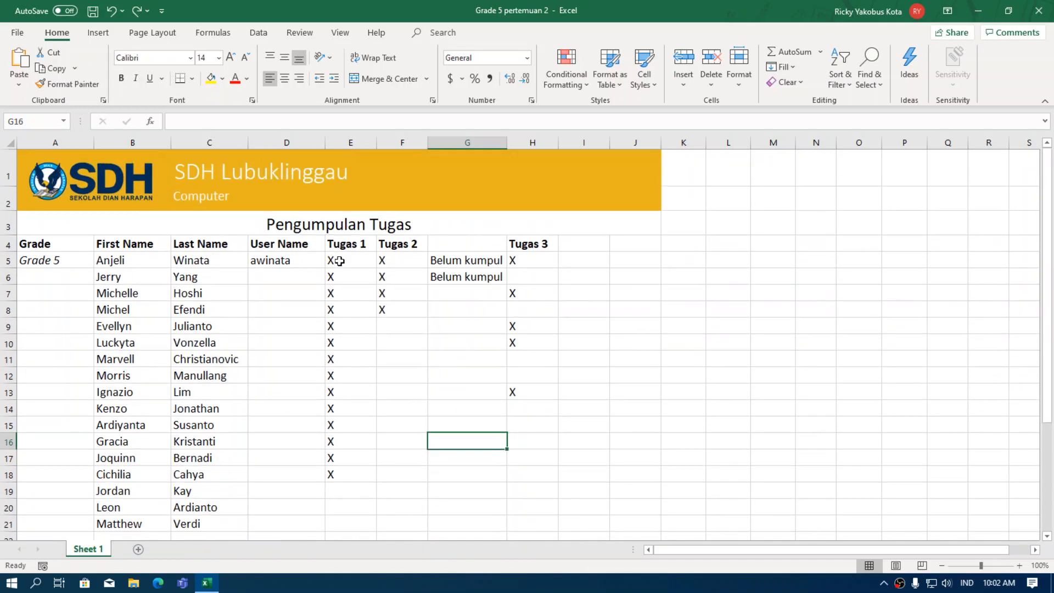
click(376, 262)
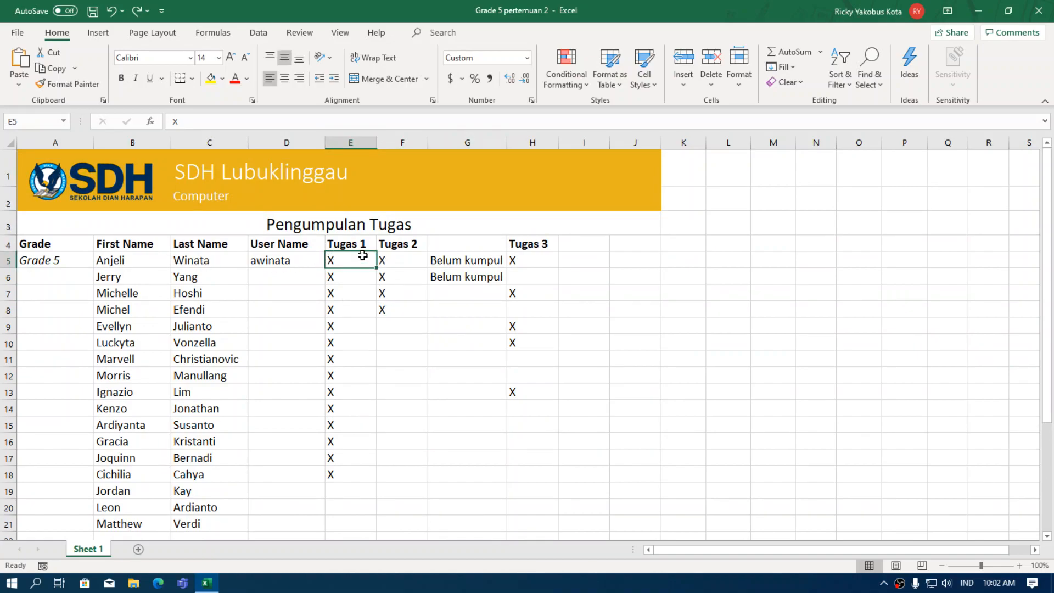
scroll(343, 424, down, 1)
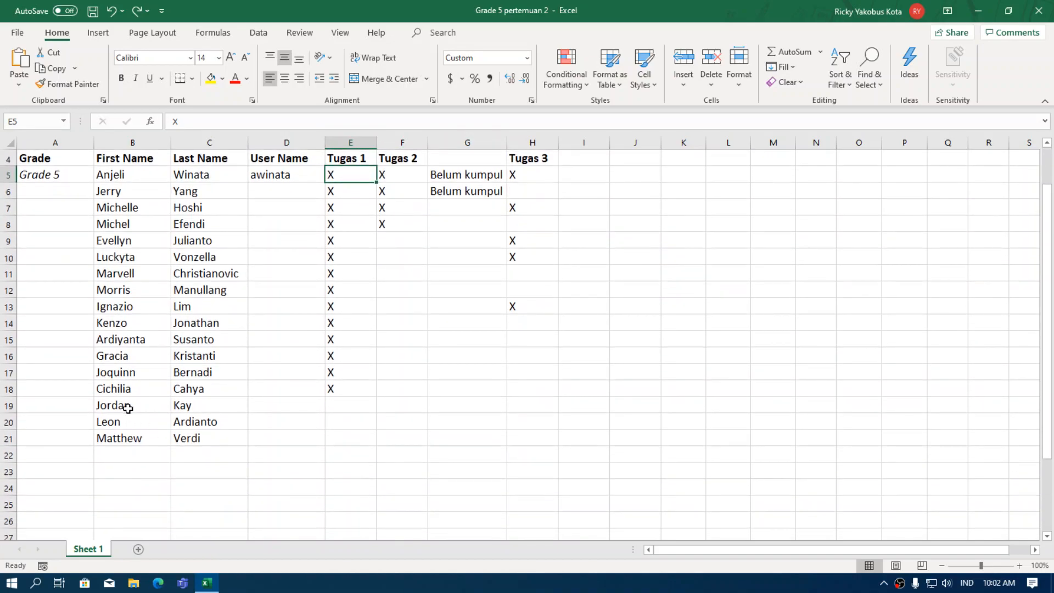
click(350, 404)
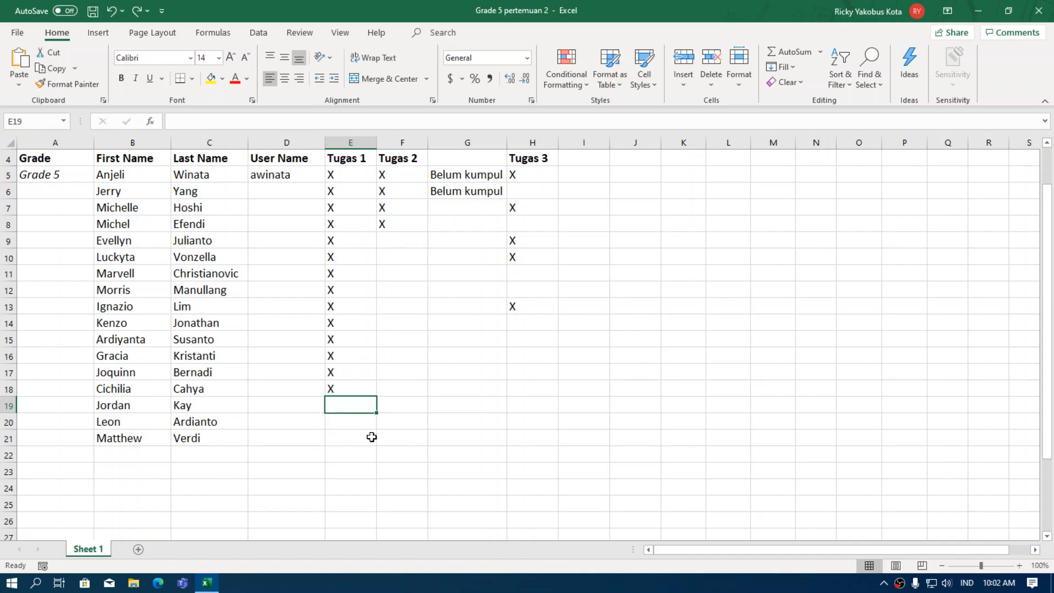
Copy the X from E18 and paste it into E19:E21 in Tugas 1.
drag(340, 411, 341, 440)
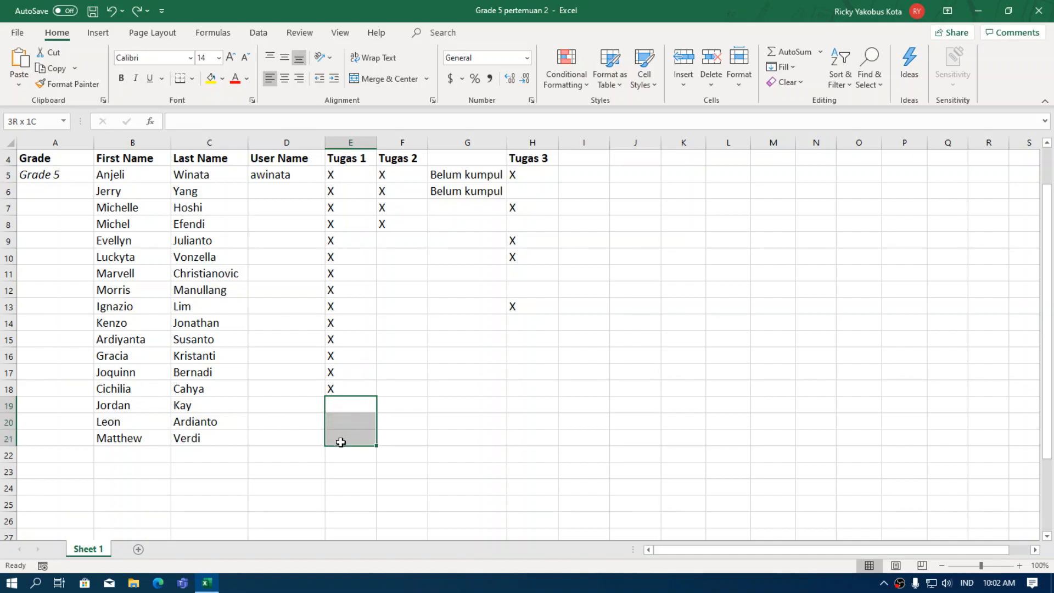
click(447, 339)
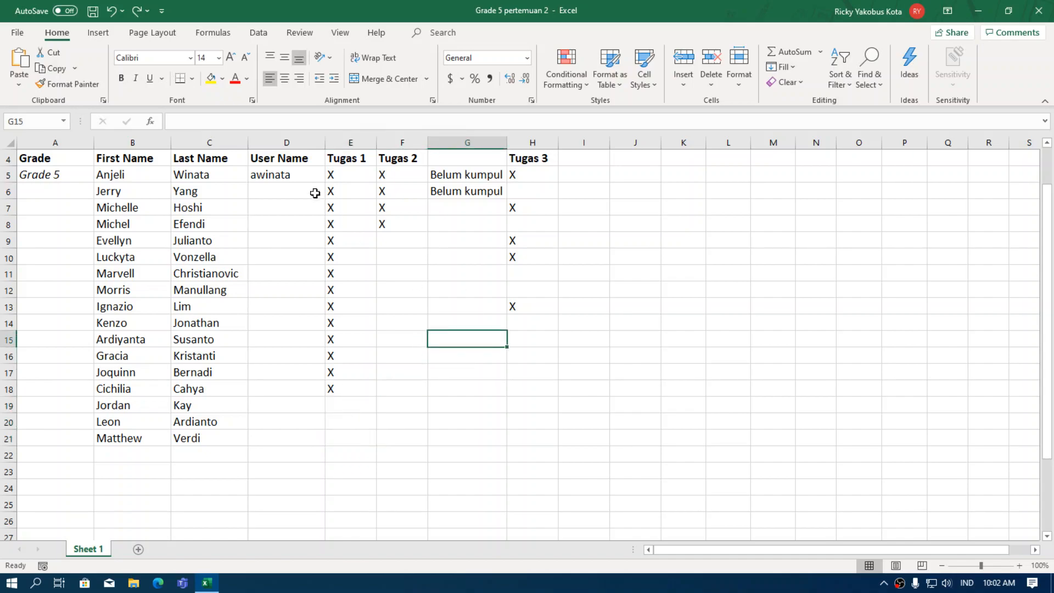
click(338, 390)
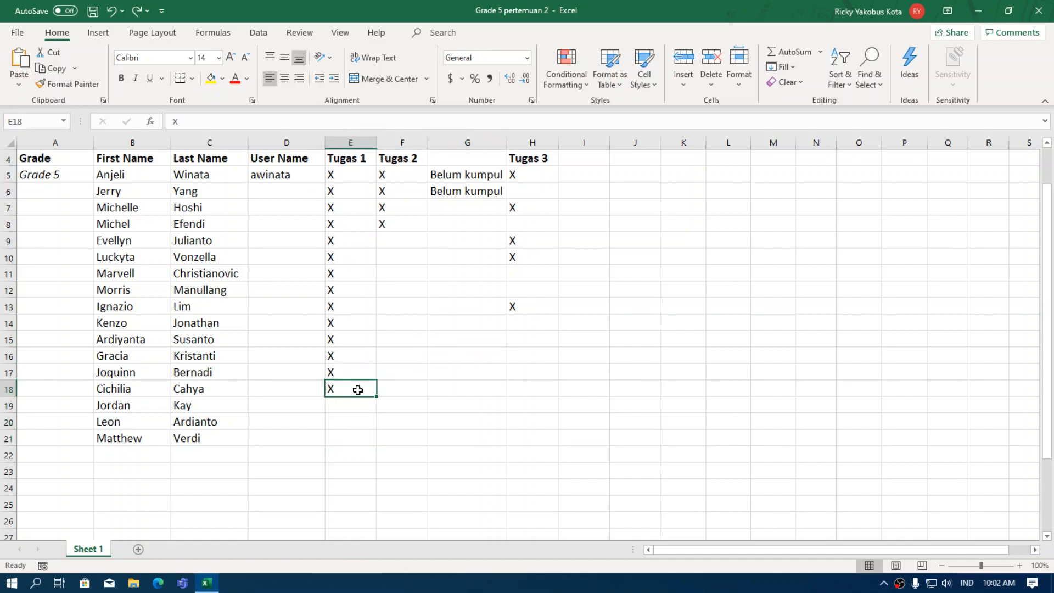
click(54, 69)
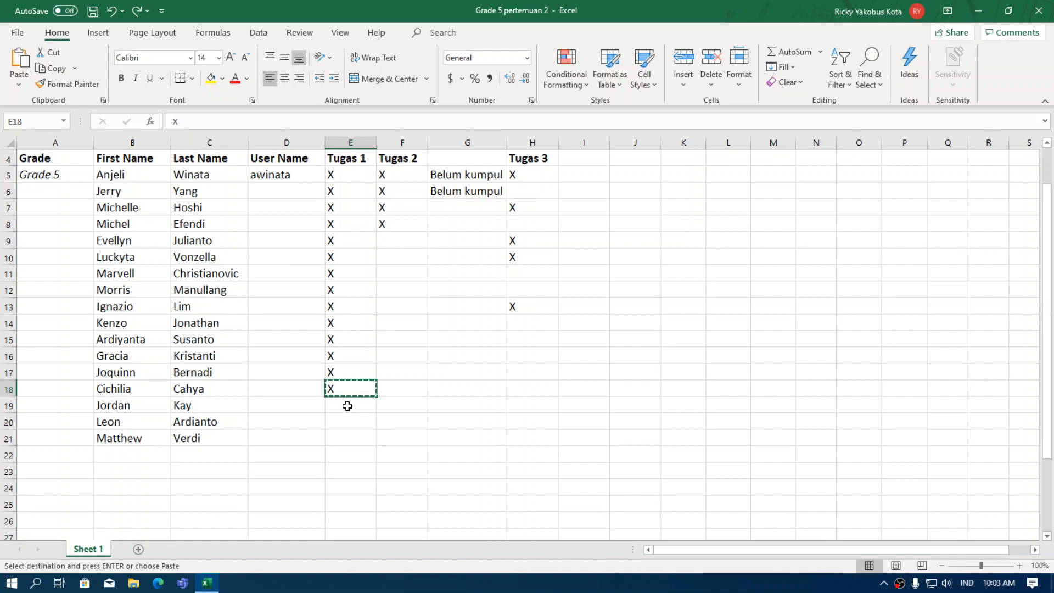
drag(348, 407, 349, 432)
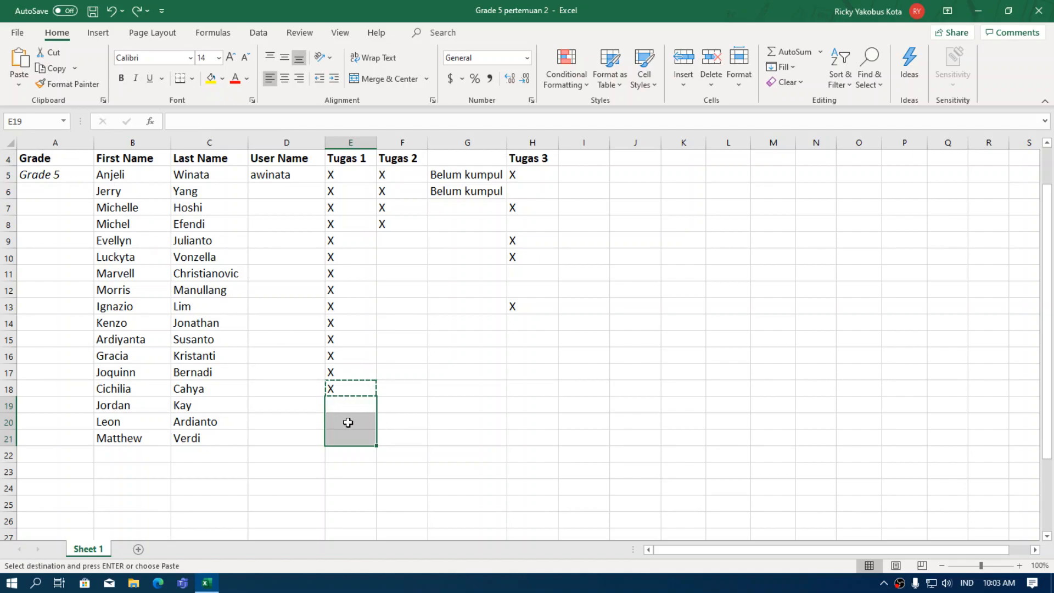
click(20, 60)
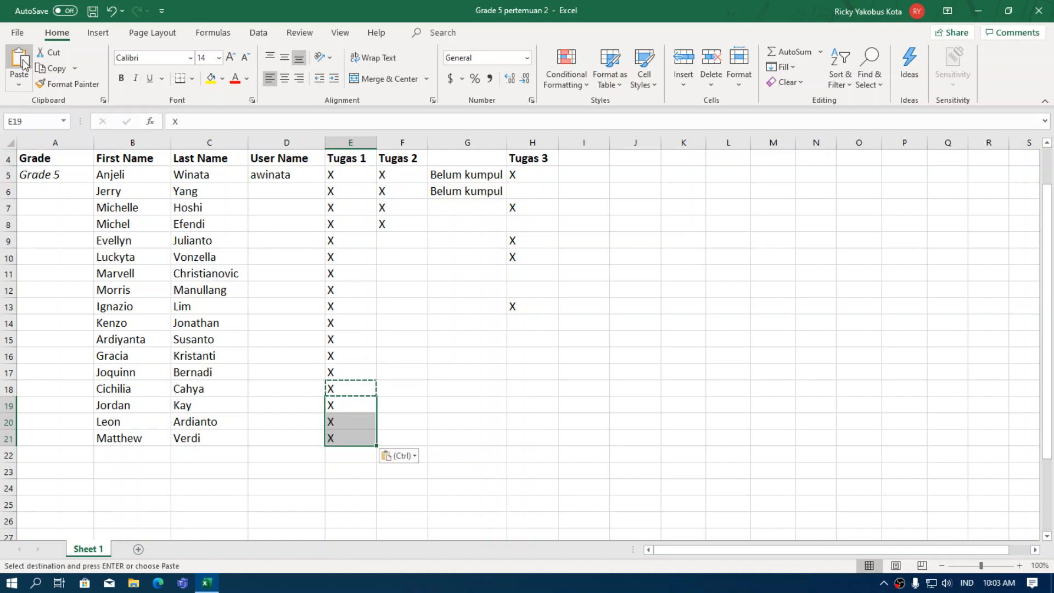
Discard a stray entry typed into empty cell K14.
click(397, 412)
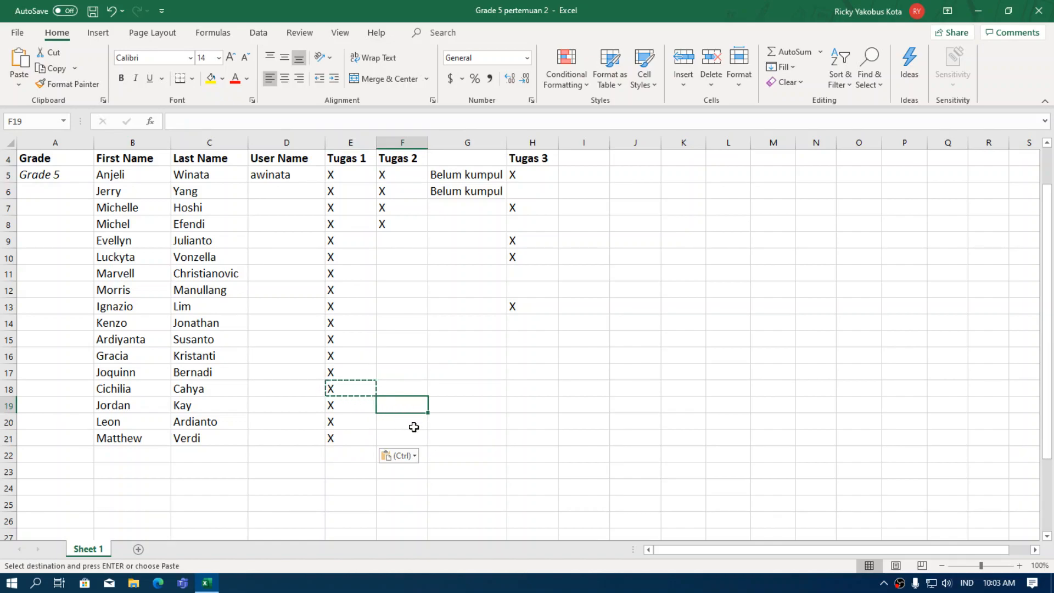
click(687, 321)
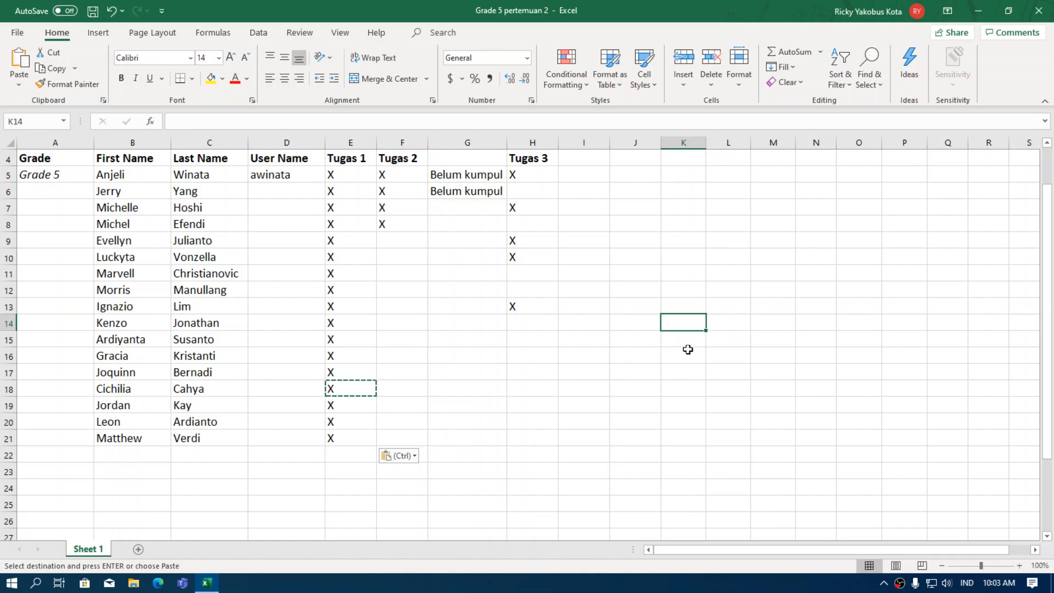
text(a)
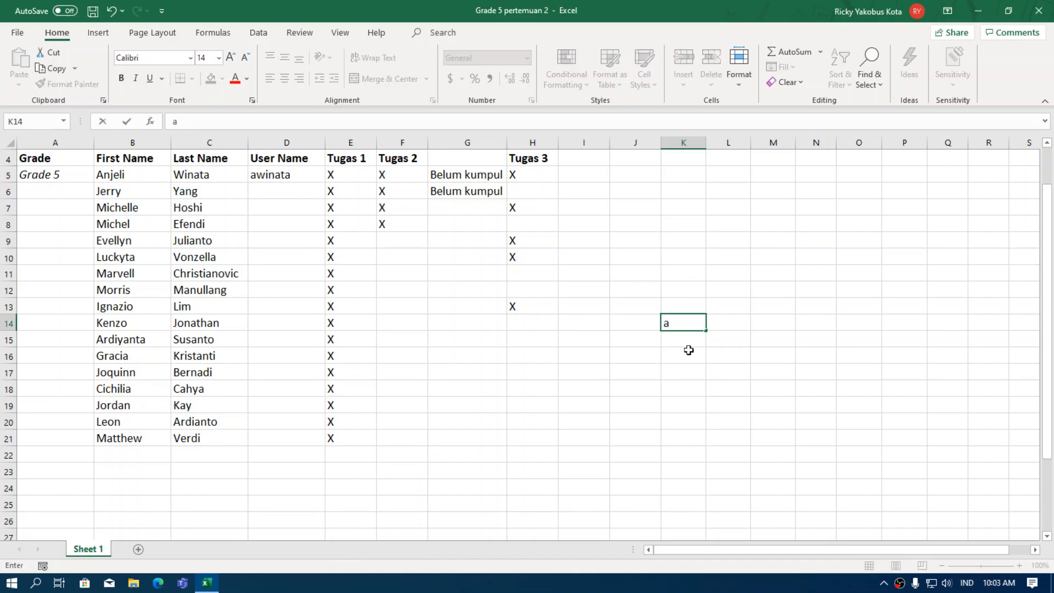
click(651, 391)
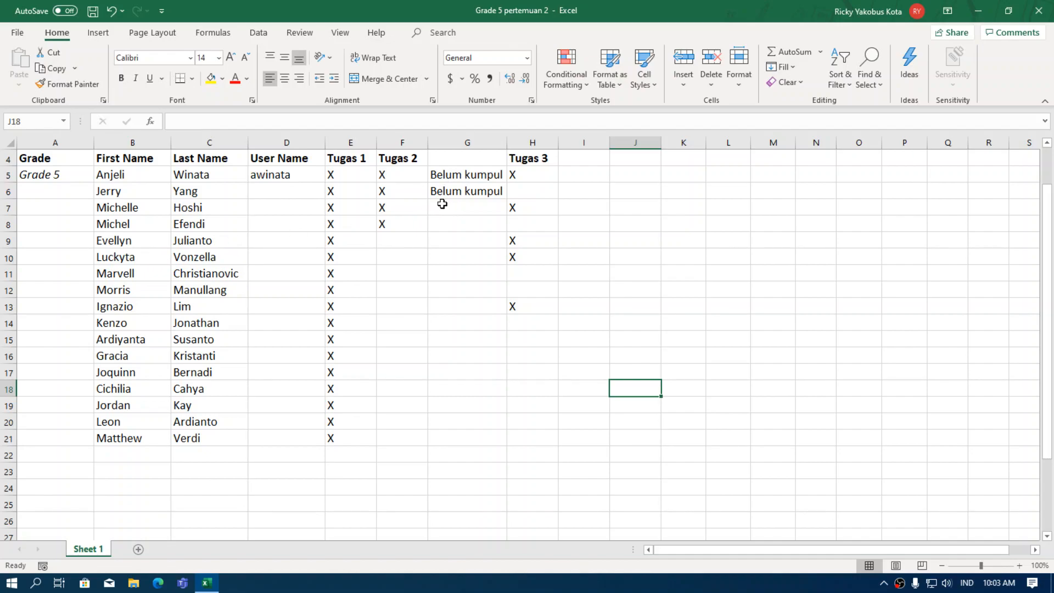
Select the two Belum kumpul notes in G5:G6.
click(466, 175)
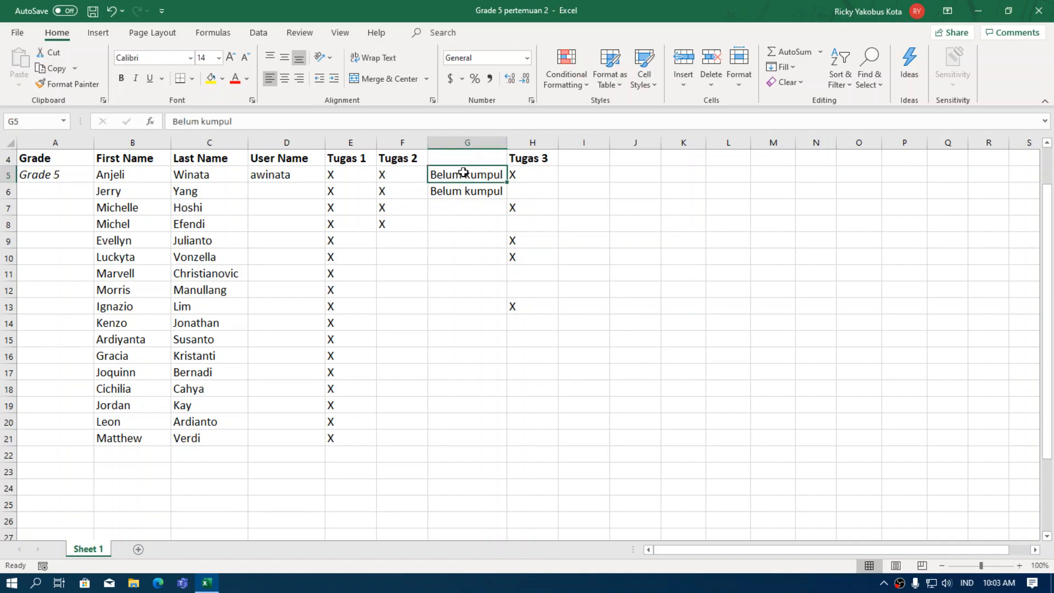
drag(394, 238, 401, 254)
click(467, 241)
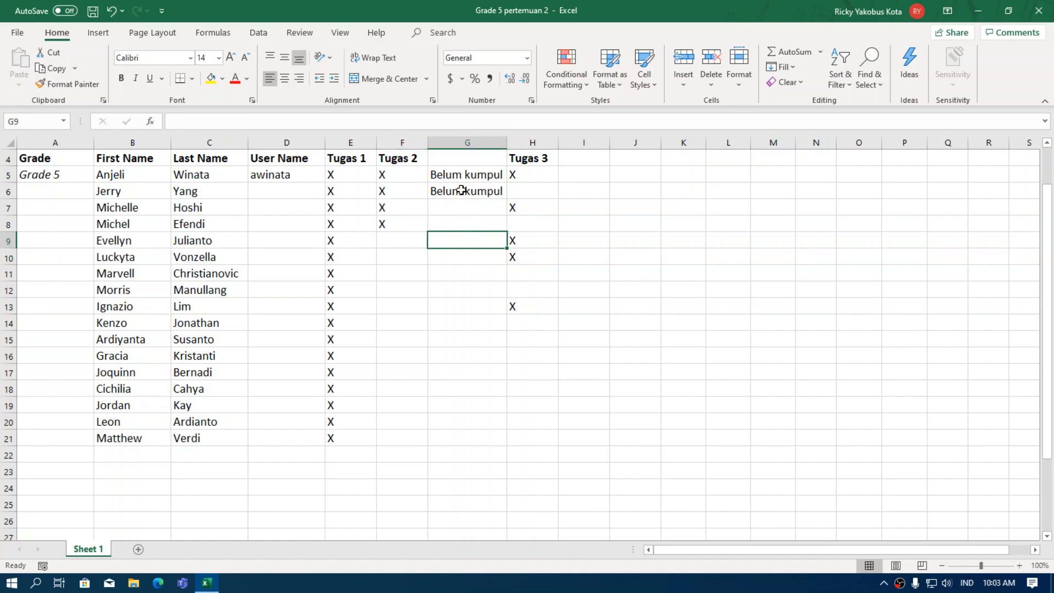
drag(464, 174, 466, 187)
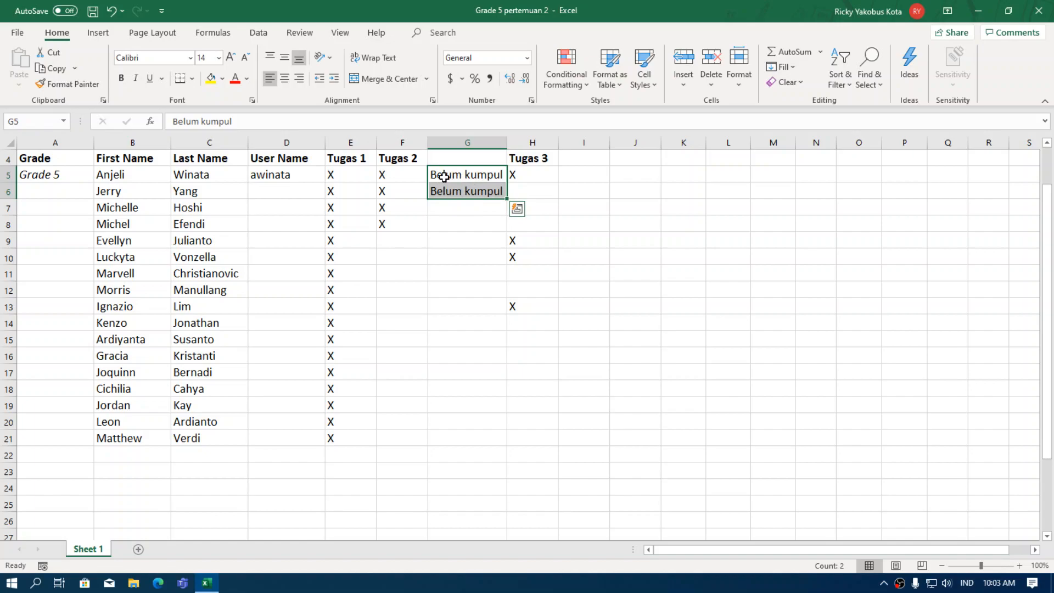
click(471, 219)
click(470, 176)
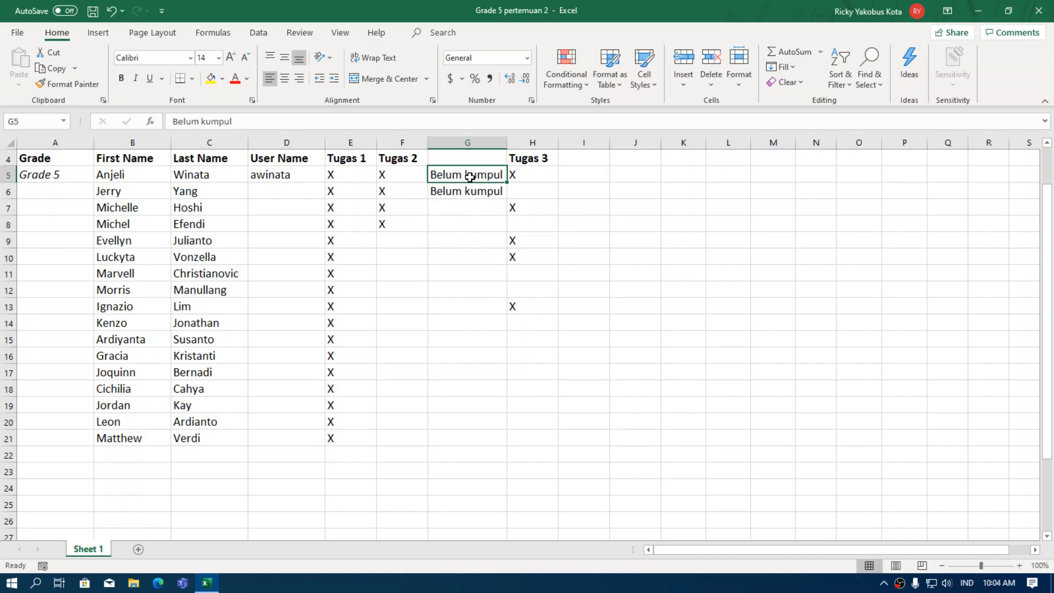
drag(469, 178, 468, 190)
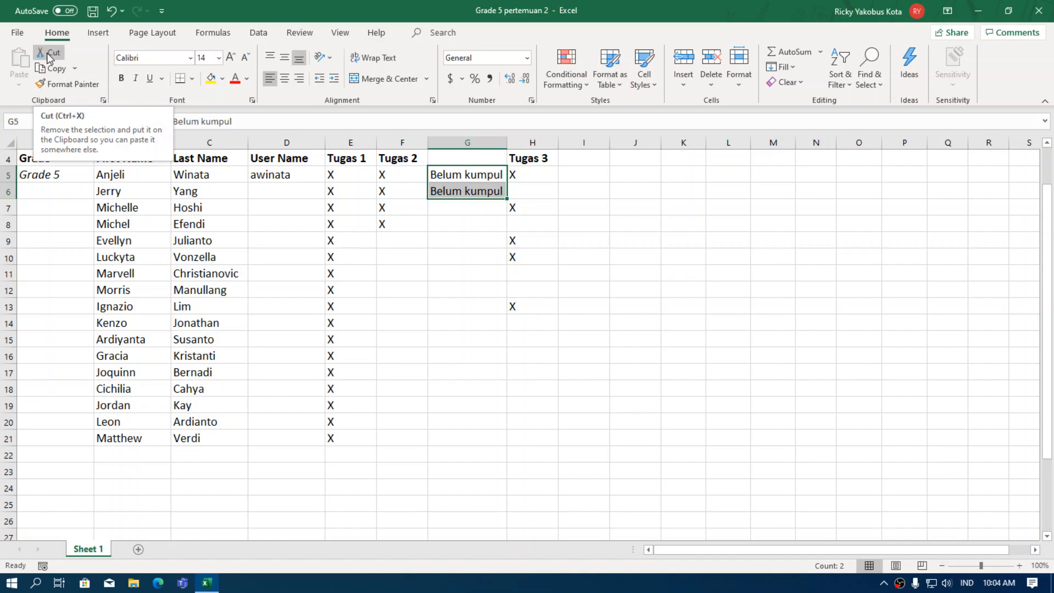
Cut the notes and paste them into F9:F10 under Tugas 2.
click(48, 55)
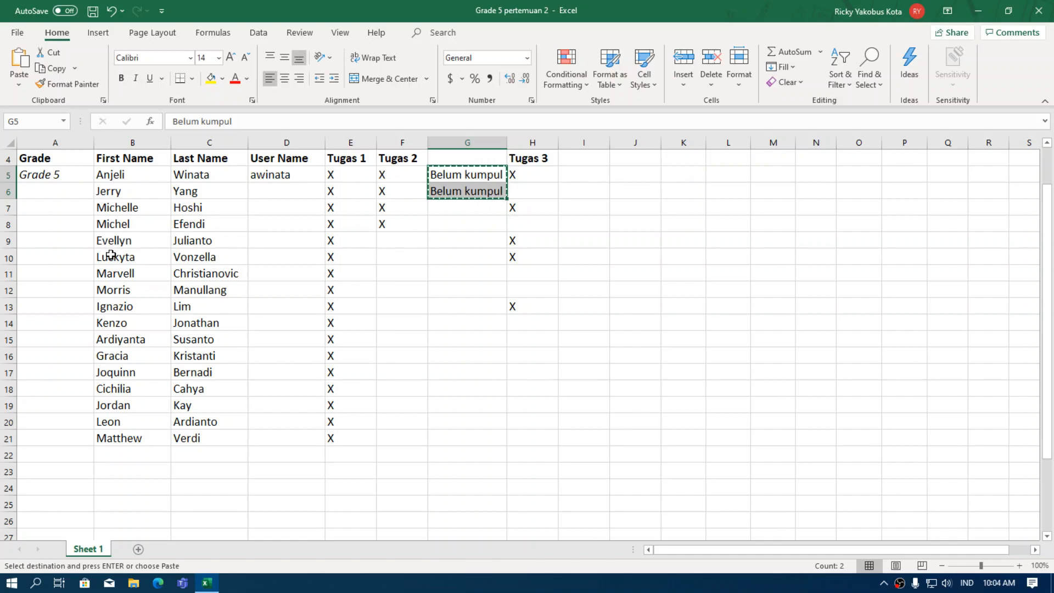
click(392, 239)
drag(392, 239, 396, 259)
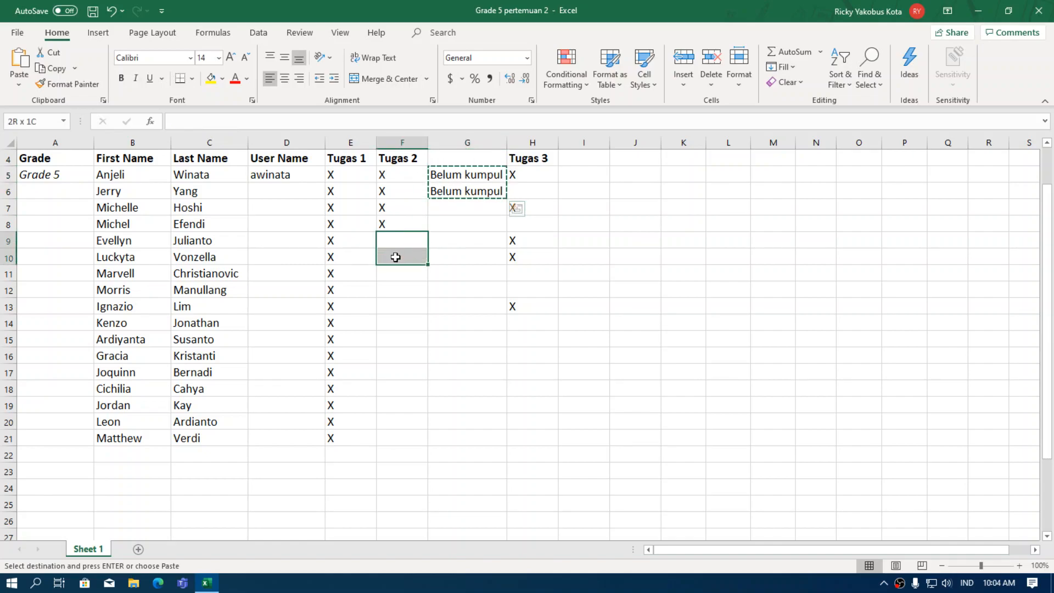
click(20, 69)
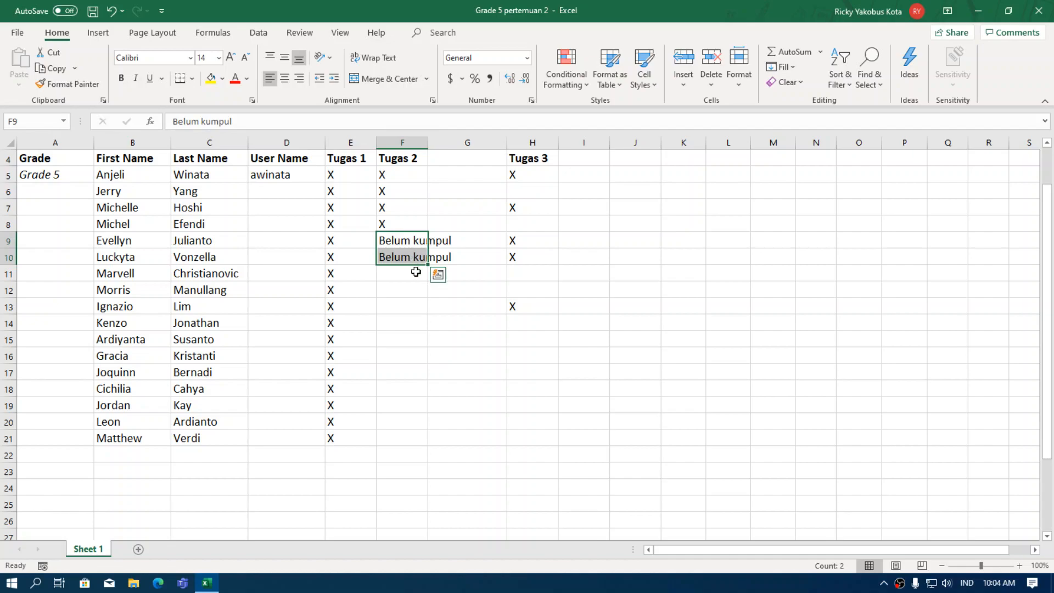
Review the moved Belum kumpul notes and the Tugas 2 column.
click(403, 286)
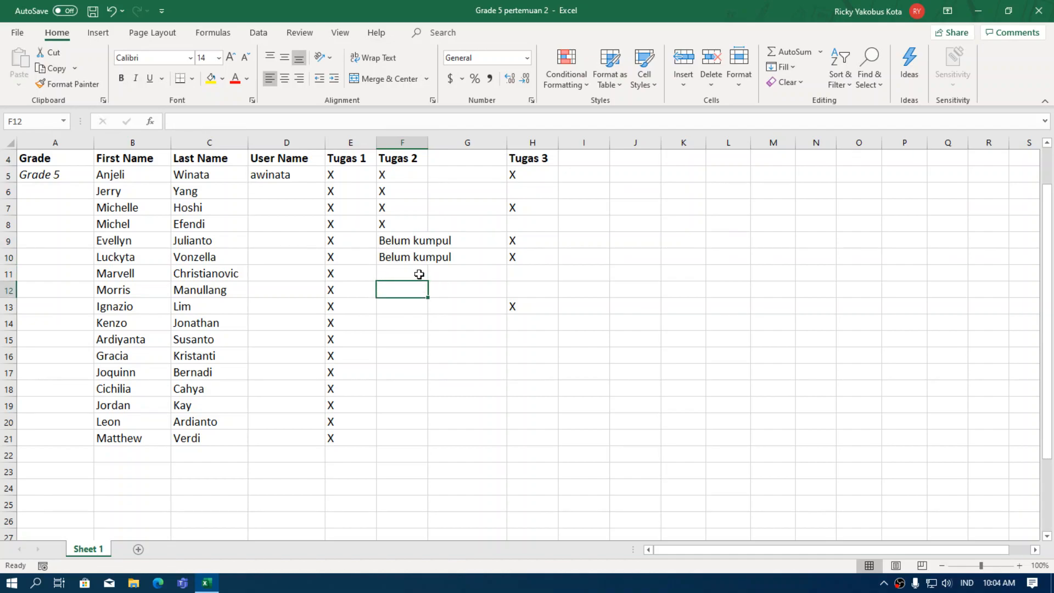
drag(389, 241, 412, 258)
click(410, 277)
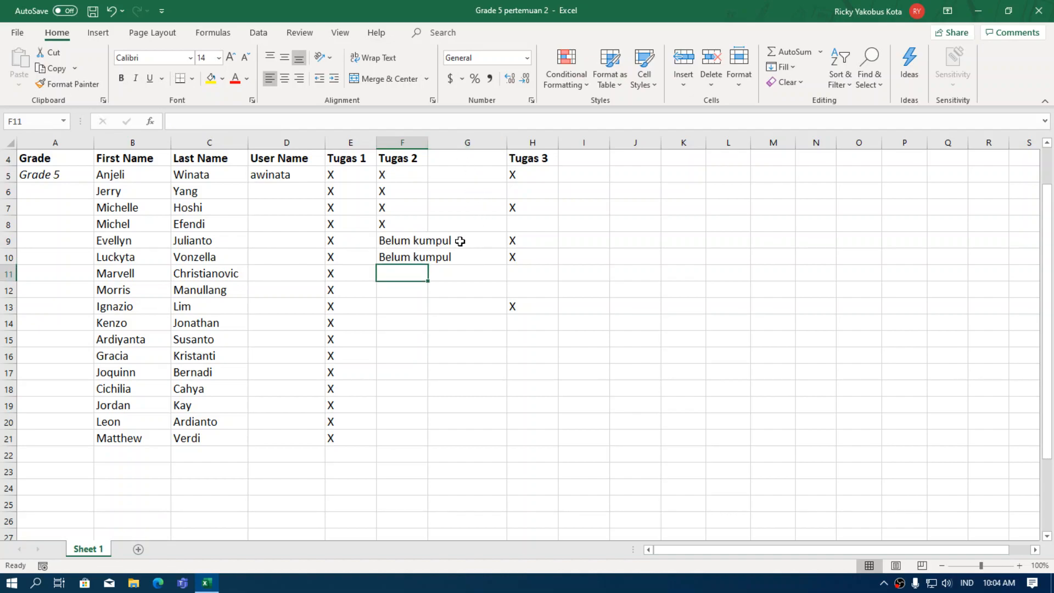
click(393, 241)
click(414, 135)
click(467, 306)
click(450, 202)
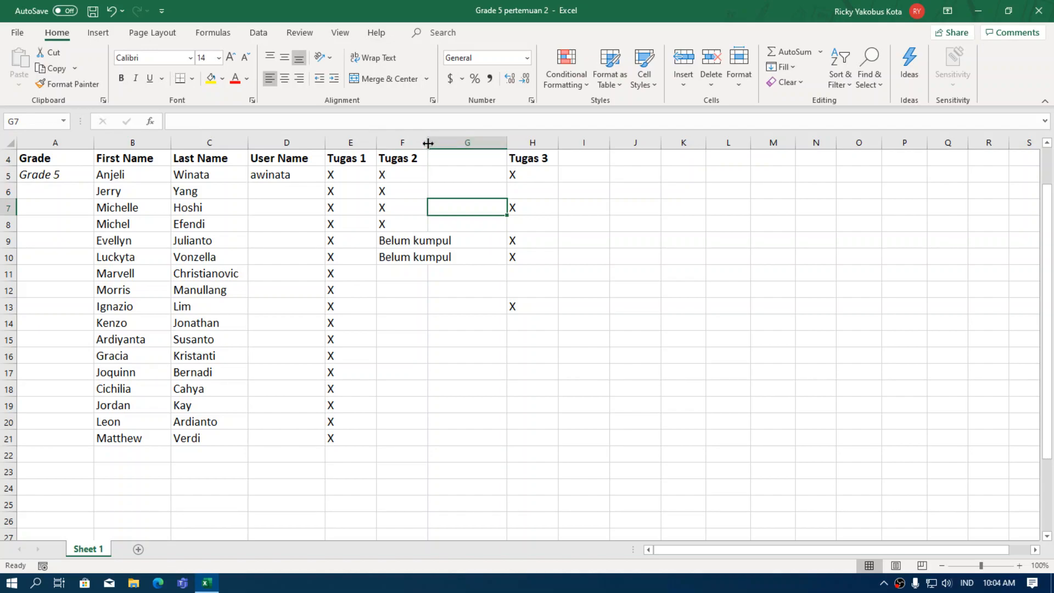
Widen column F so the Belum kumpul notes in F9:F10 show in full.
drag(428, 143, 456, 144)
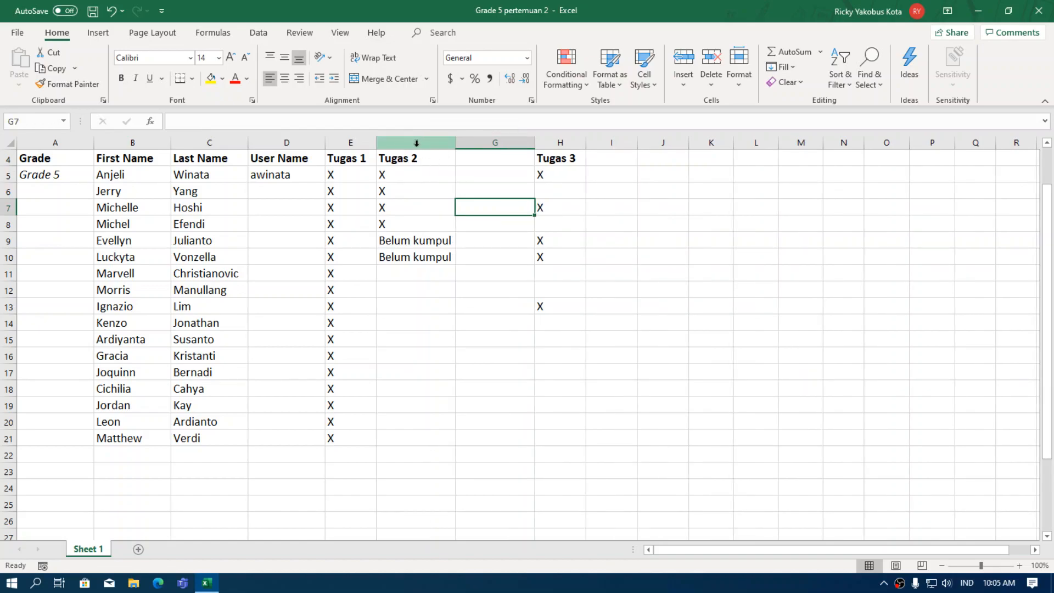
click(489, 255)
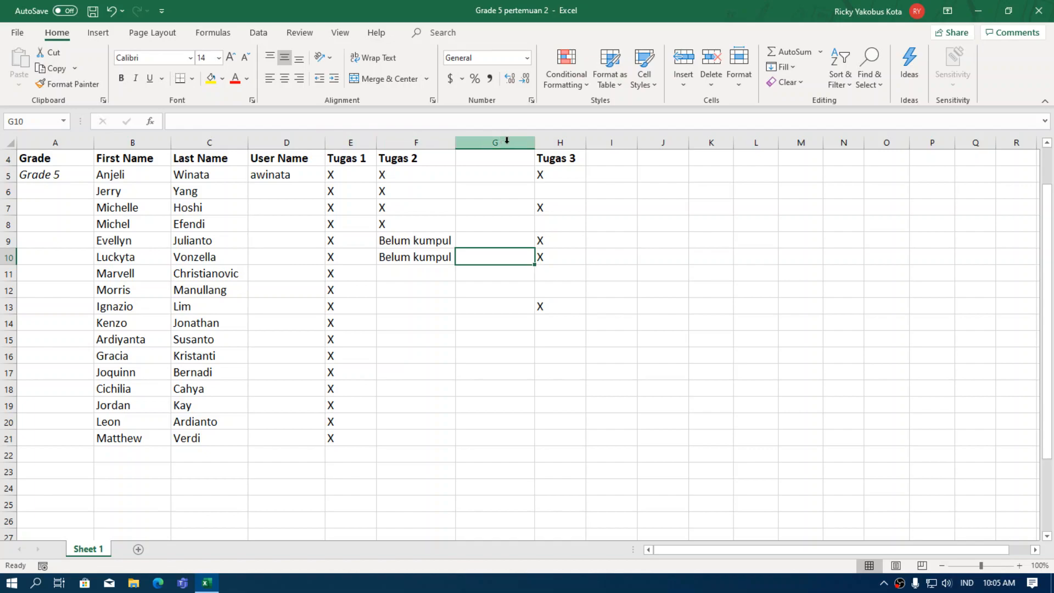
click(436, 282)
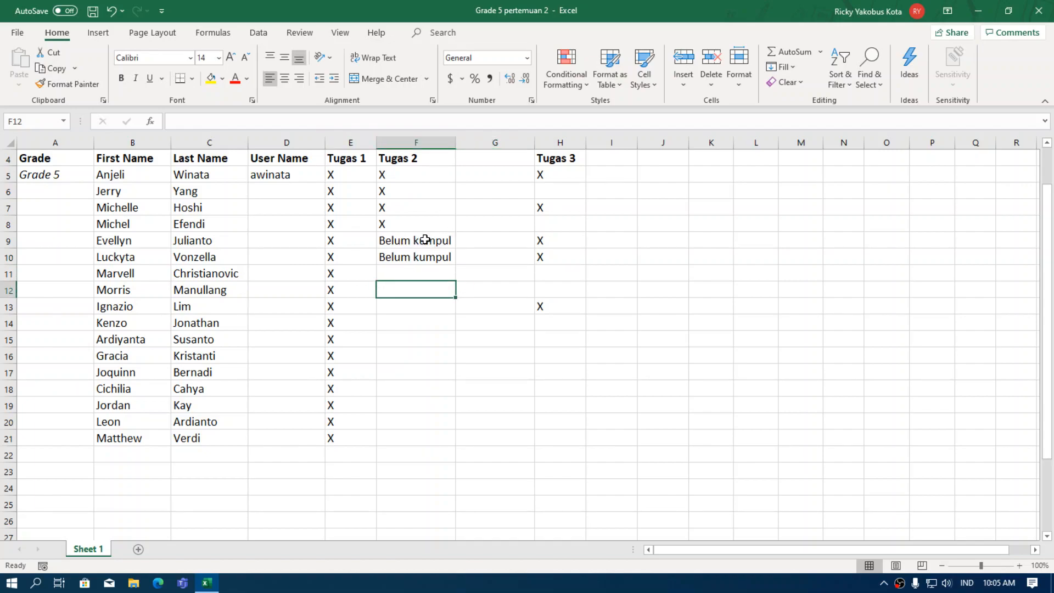
click(485, 334)
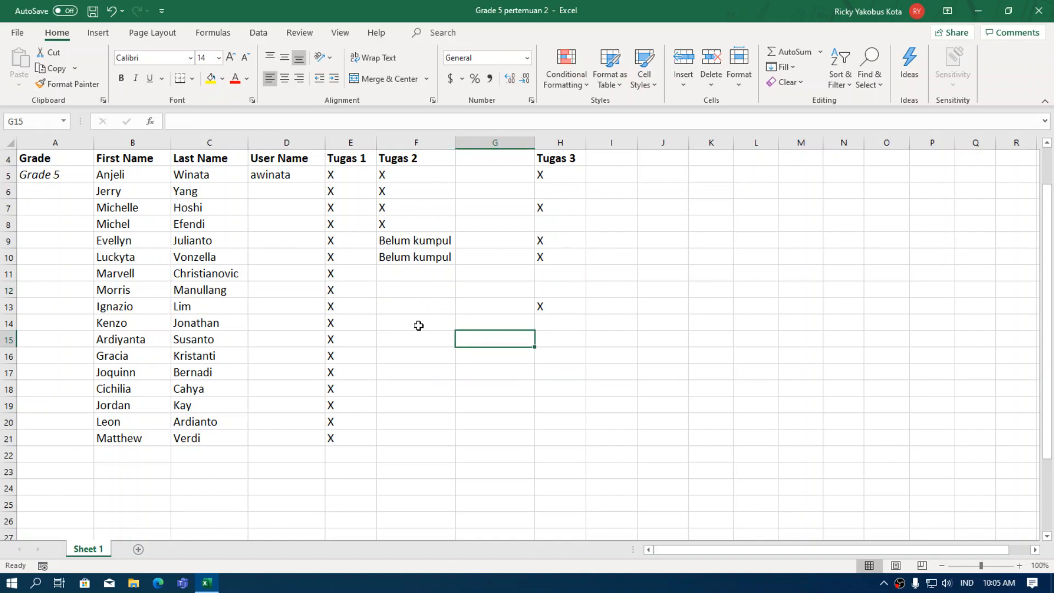
click(426, 243)
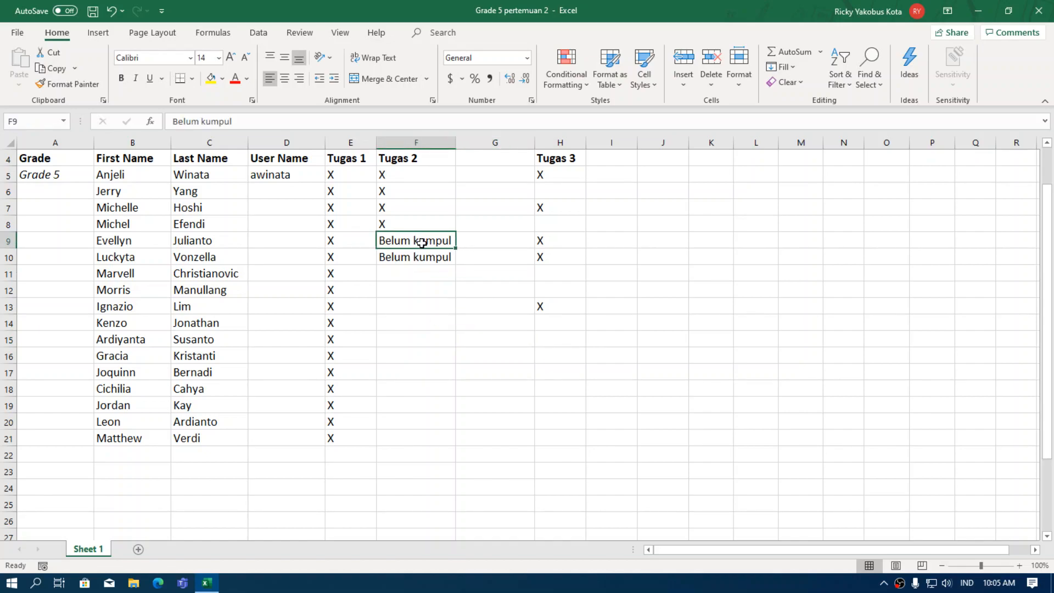
Select the Tugas 3 heading and its marks, H4 through H13.
drag(422, 242, 420, 257)
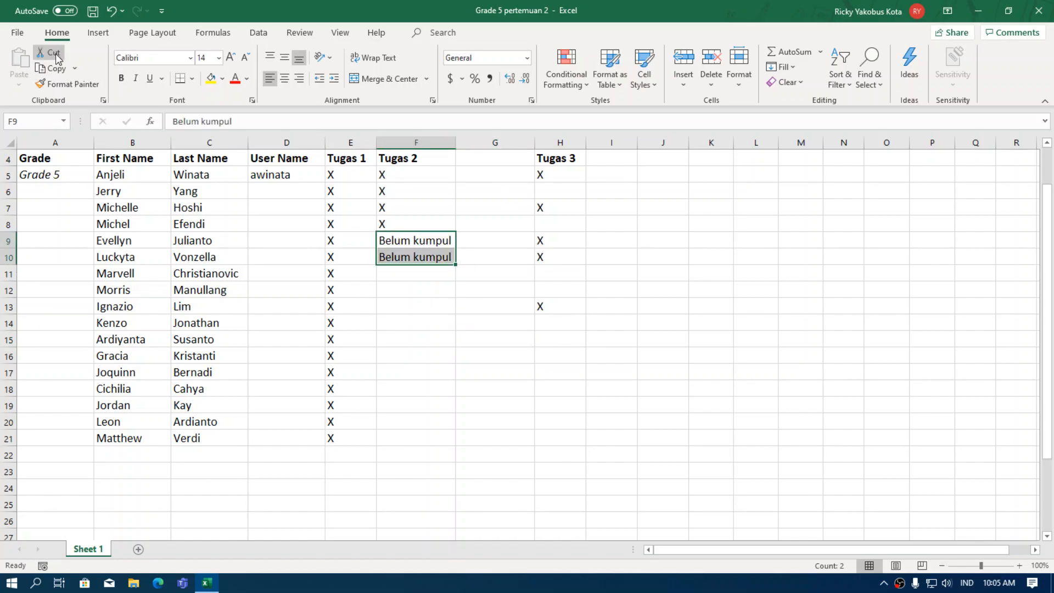
click(416, 438)
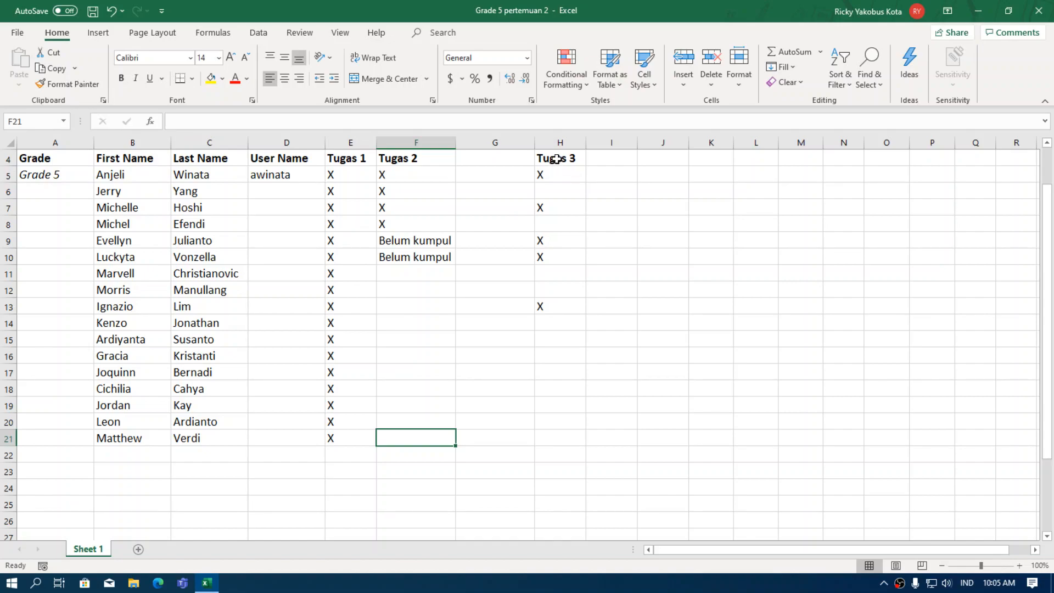
drag(558, 157, 561, 302)
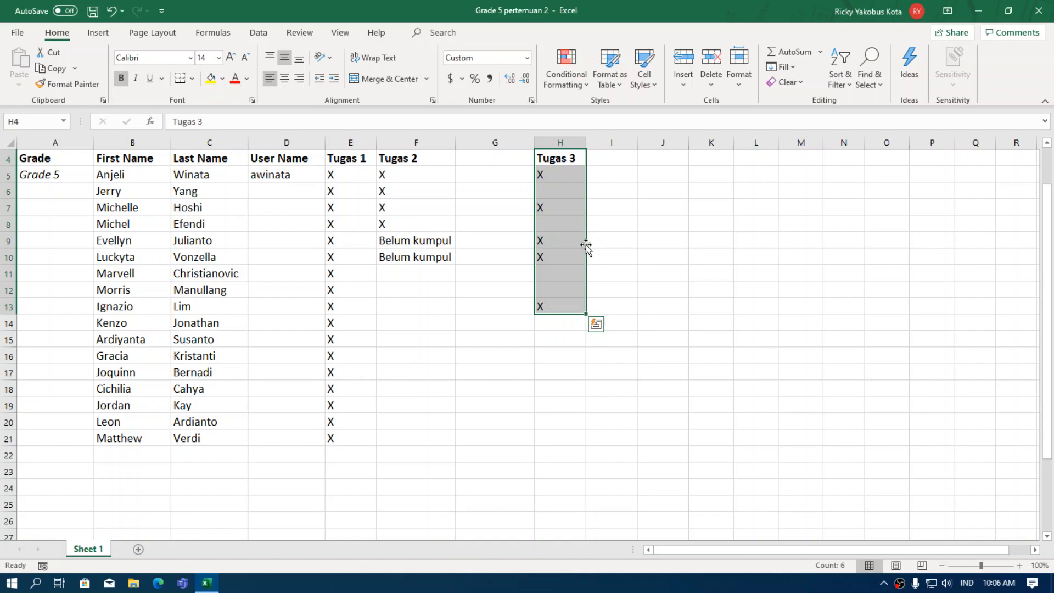
Drag the H4:H13 Tugas 3 block one column left into G4:G13.
drag(586, 245, 578, 246)
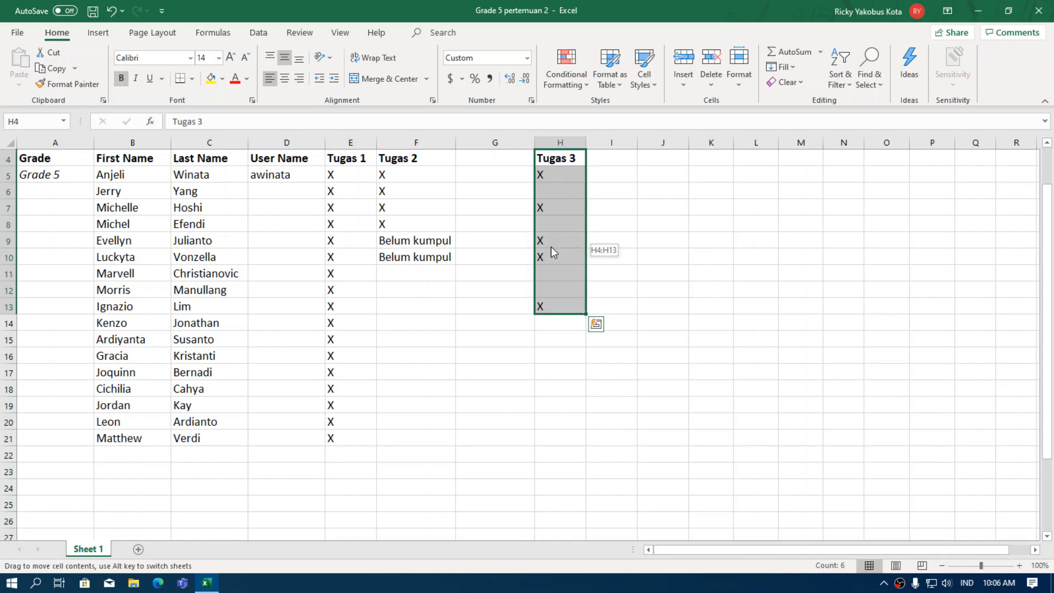
drag(549, 246, 518, 247)
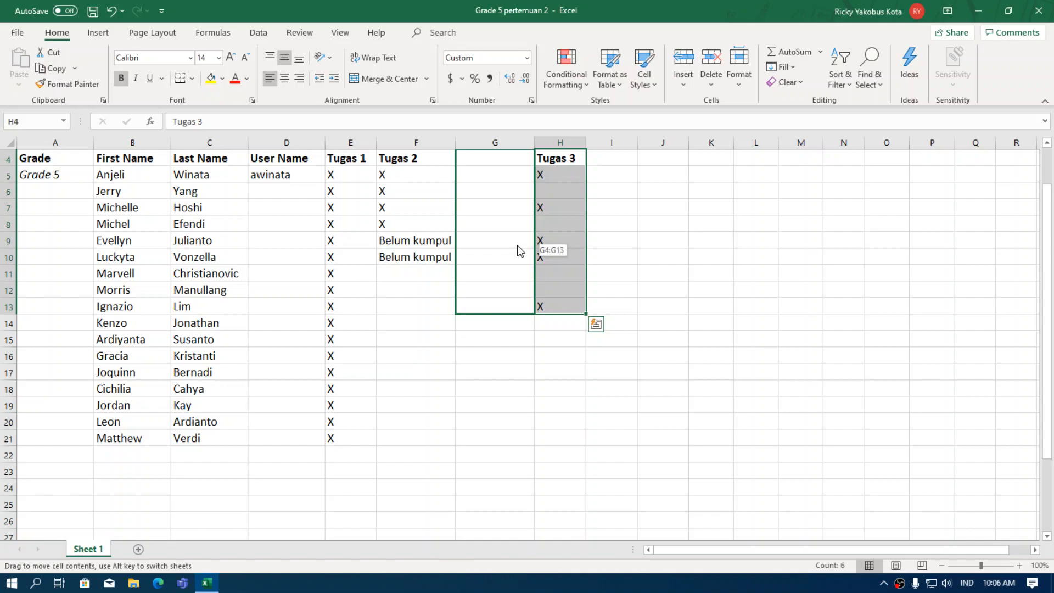
drag(520, 251, 518, 249)
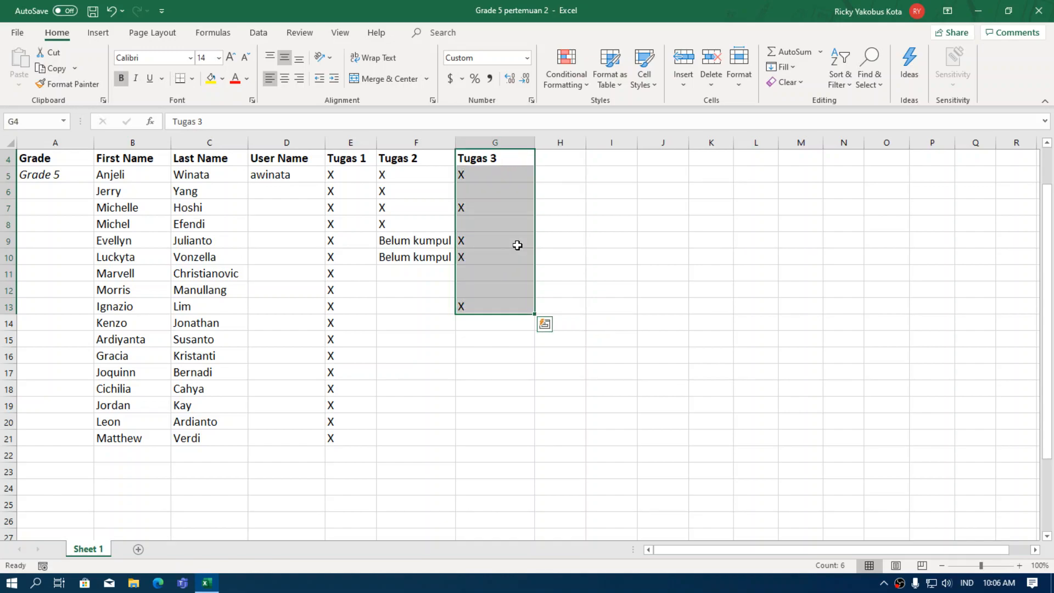
click(551, 193)
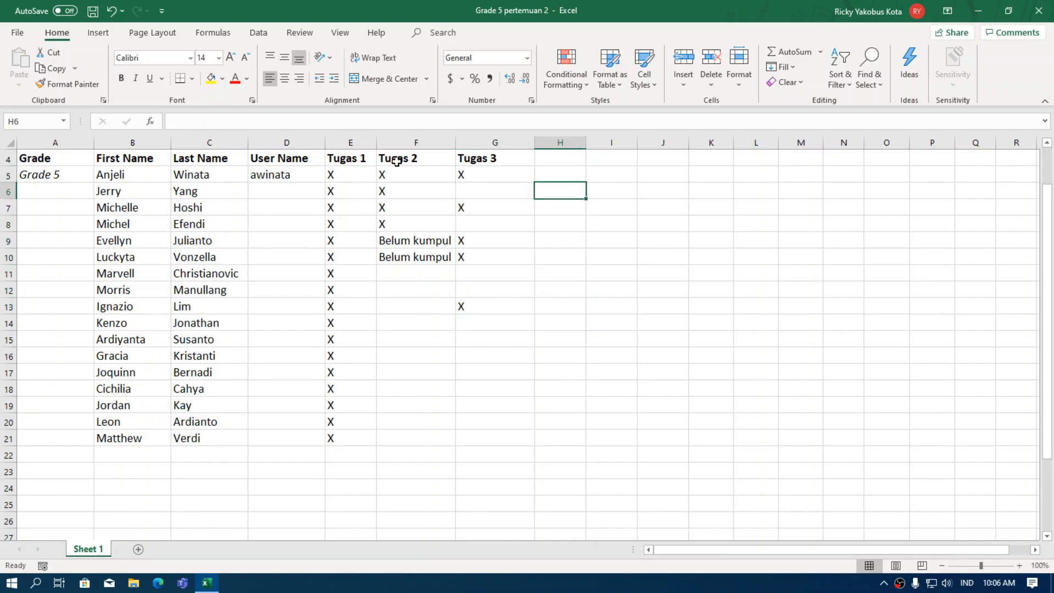
drag(483, 159, 492, 294)
click(588, 288)
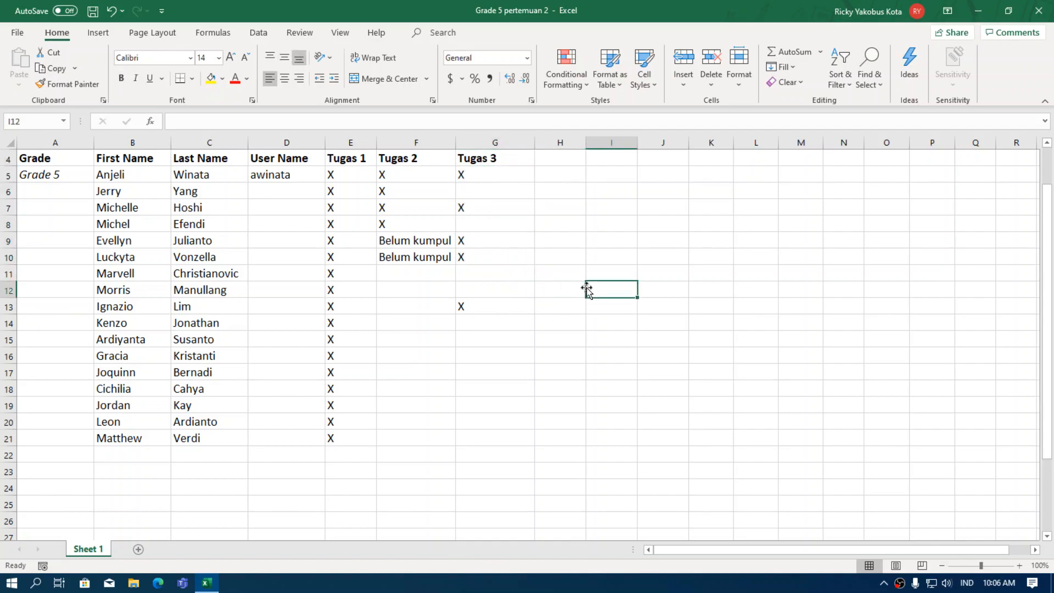
click(504, 353)
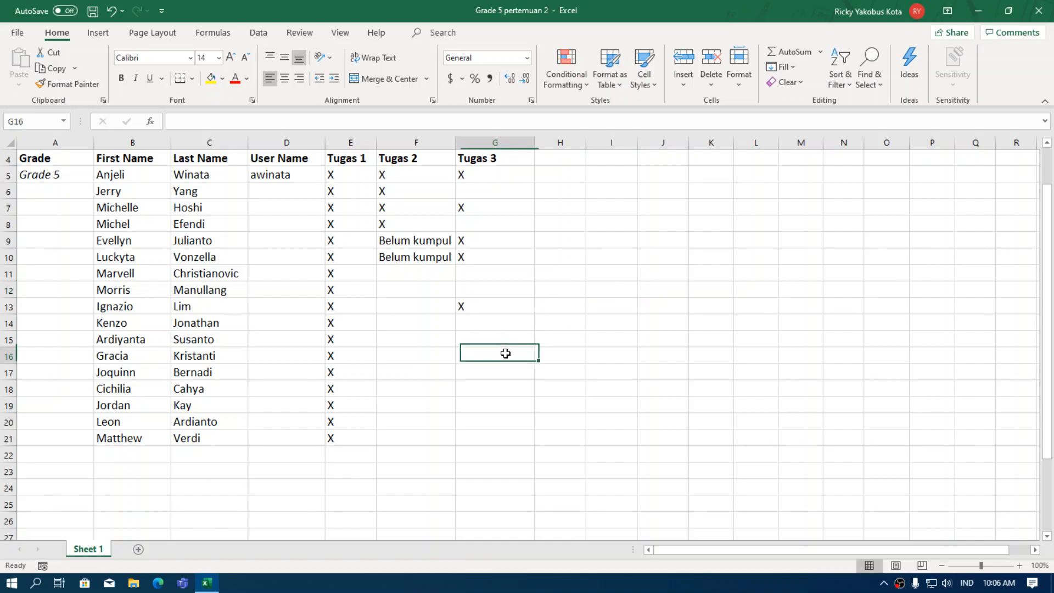
click(459, 306)
text(X)
key(ctrl+Return)
click(563, 337)
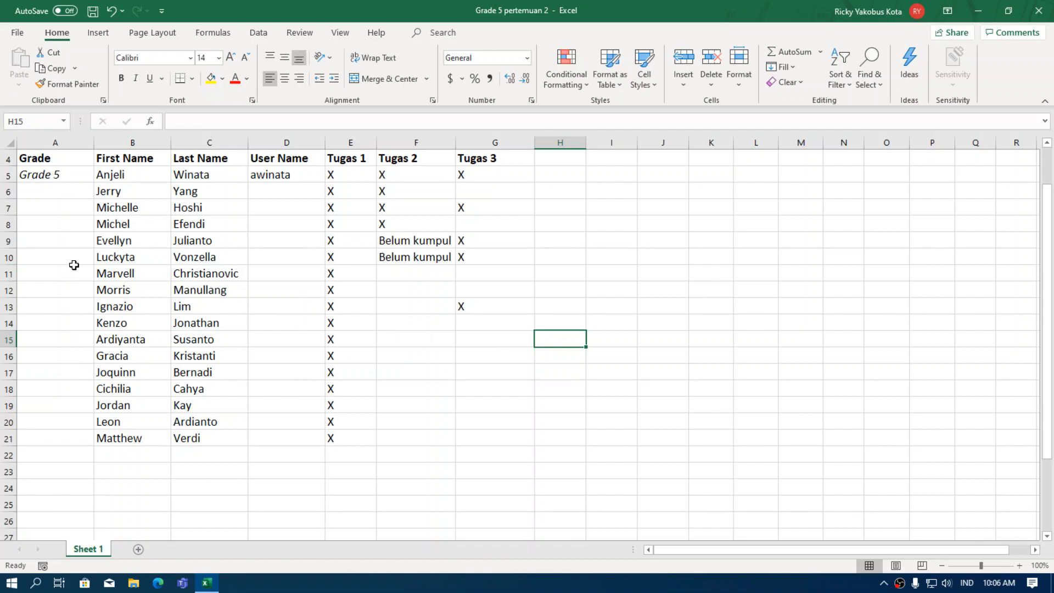
click(40, 173)
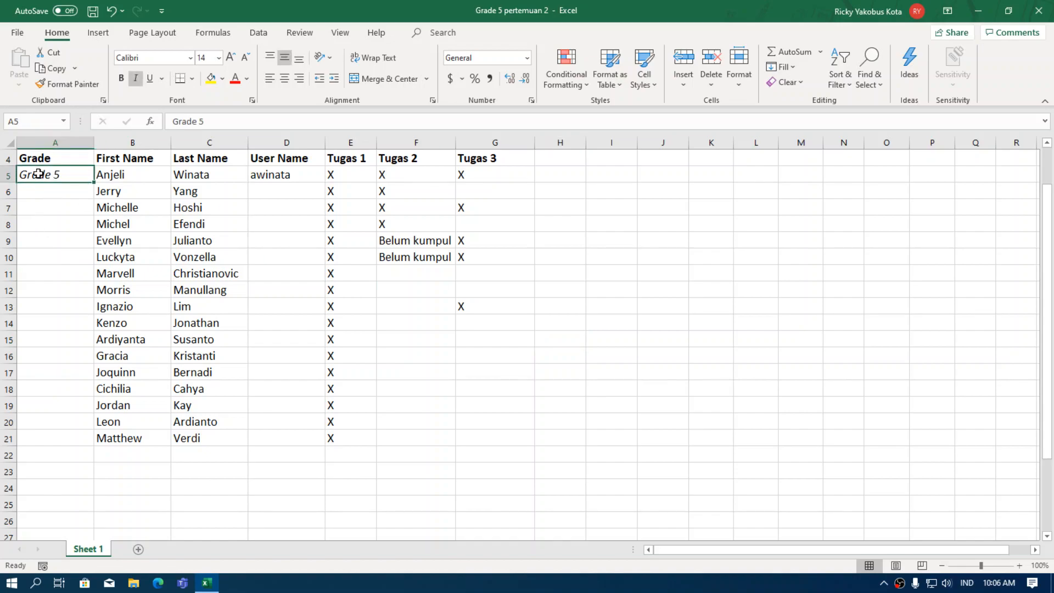
click(38, 159)
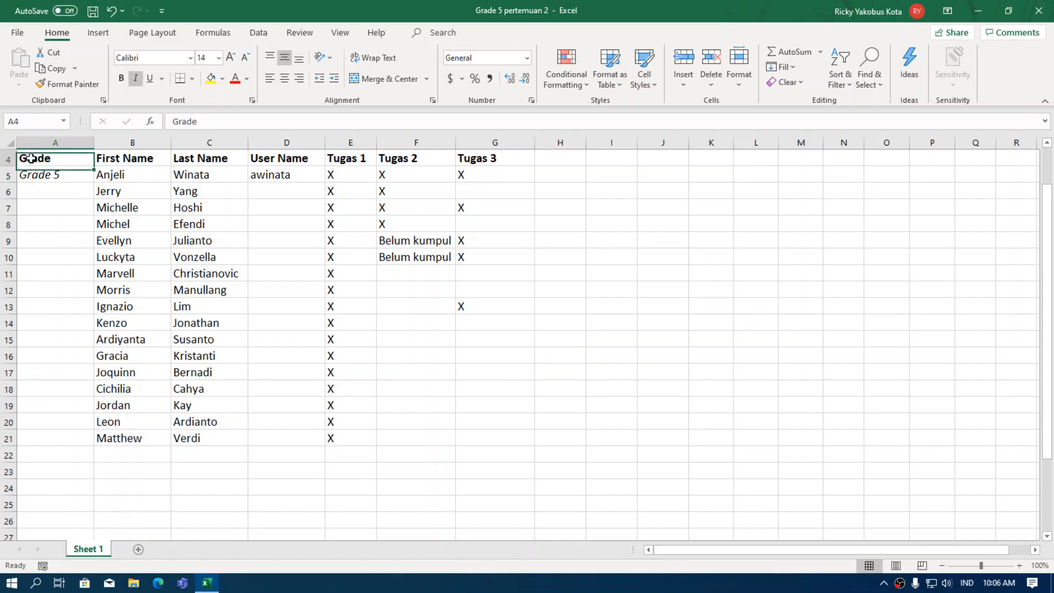
scroll(39, 160, up, 1)
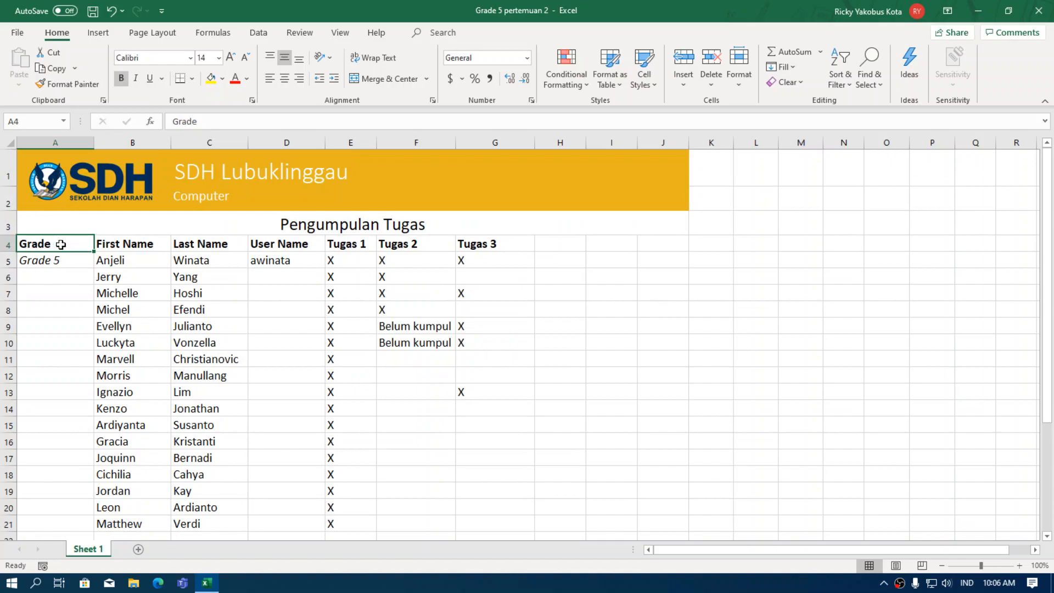
scroll(122, 434, down, 2)
scroll(117, 395, up, 2)
click(56, 260)
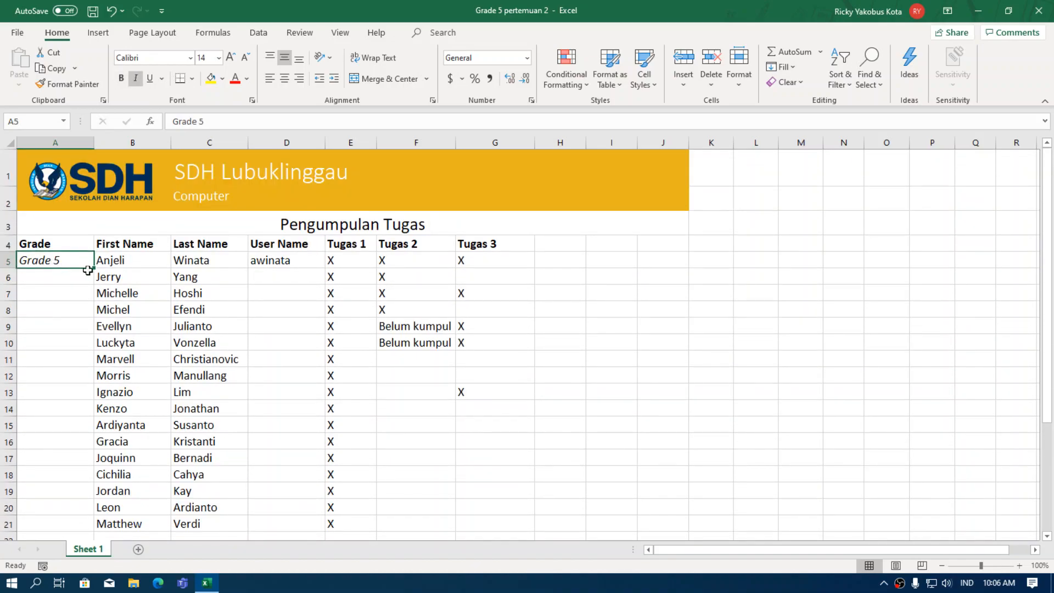
drag(50, 280, 65, 519)
click(57, 262)
click(69, 280)
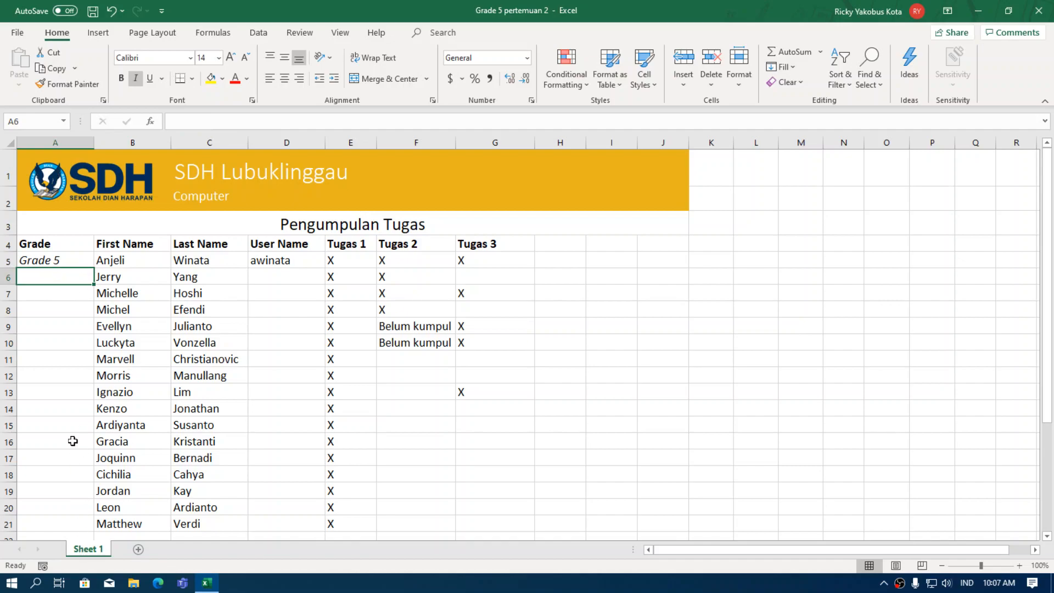
click(46, 261)
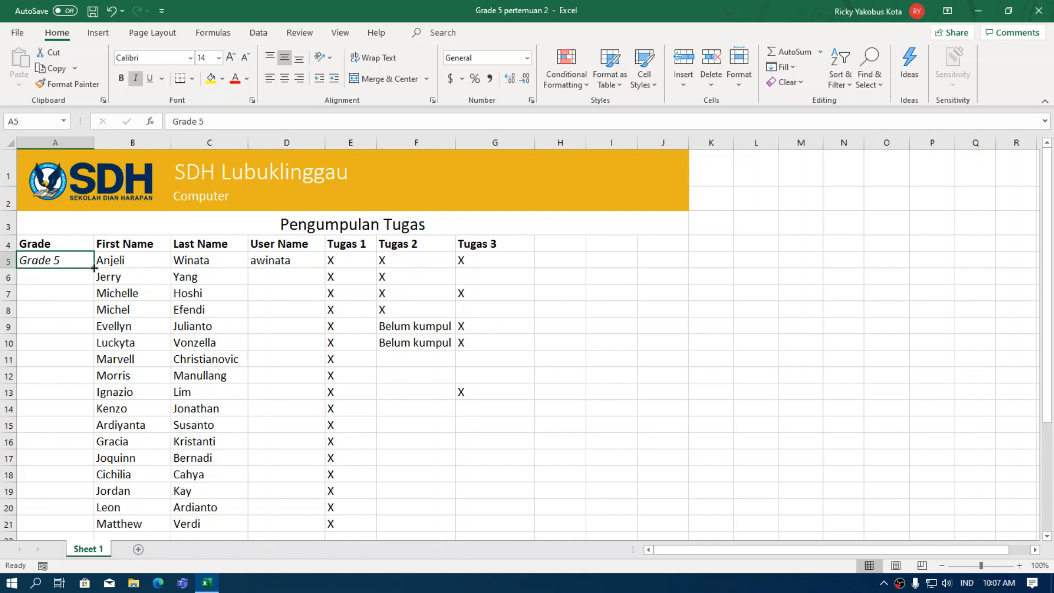
Fill Grade 5 down A5:A21, setting the fill to repeat rather than count up.
drag(95, 268, 86, 527)
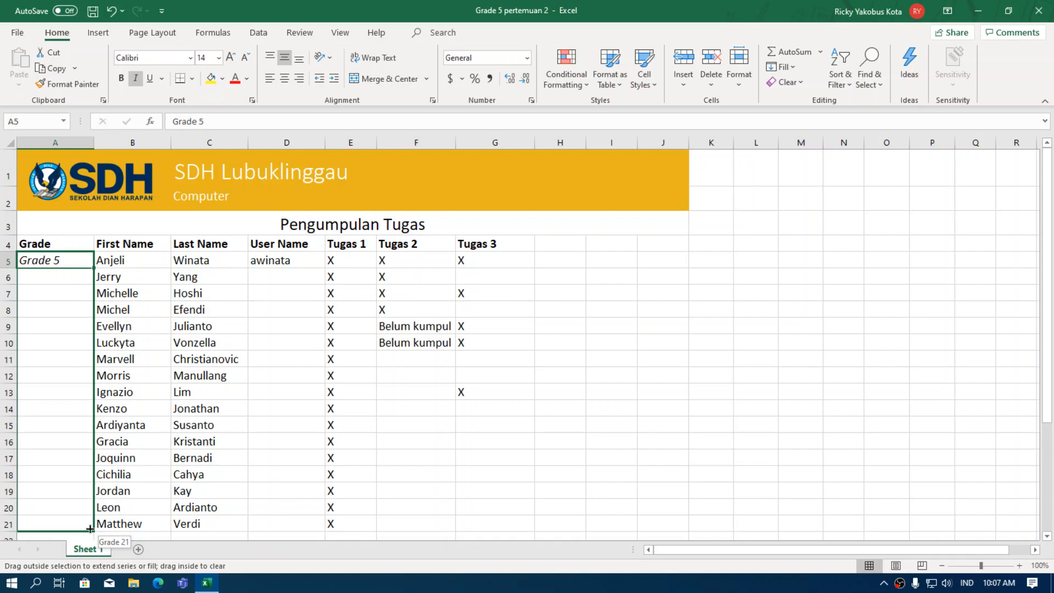
drag(89, 529, 89, 529)
scroll(97, 428, down, 2)
scroll(94, 388, up, 2)
scroll(93, 389, up, 1)
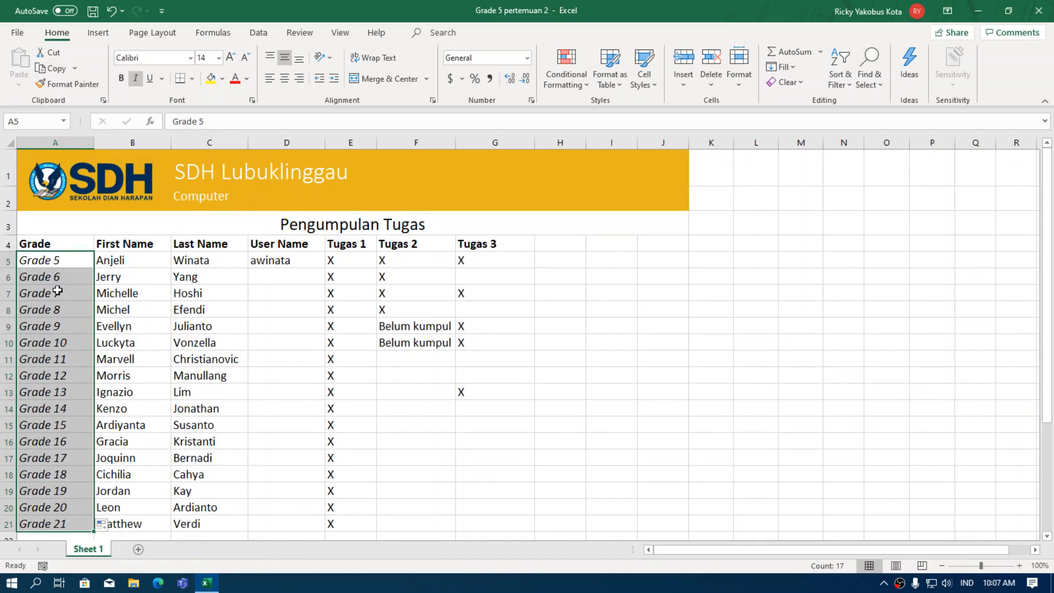
scroll(59, 312, down, 1)
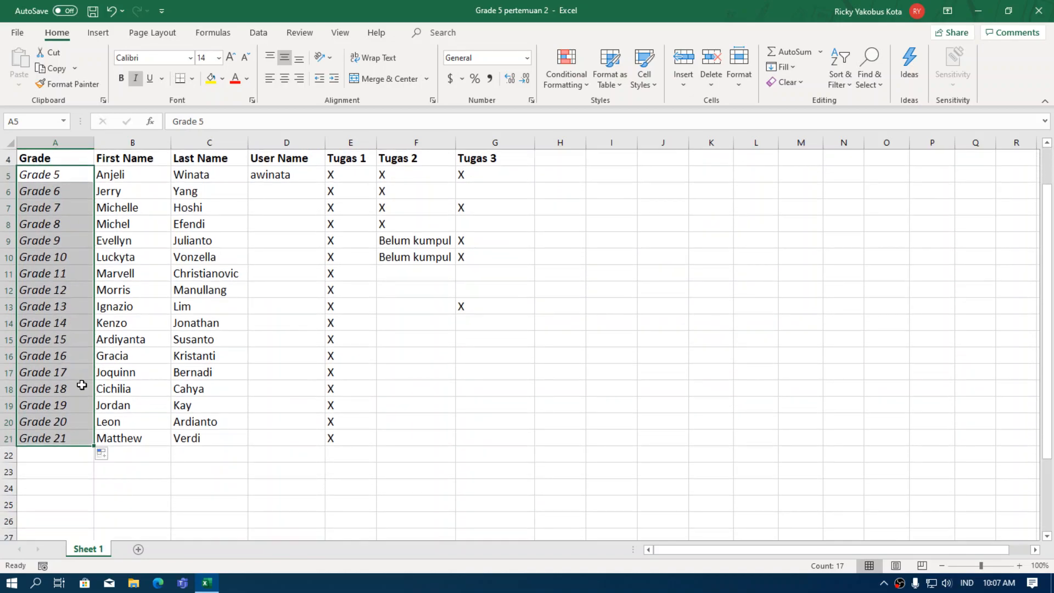
click(105, 456)
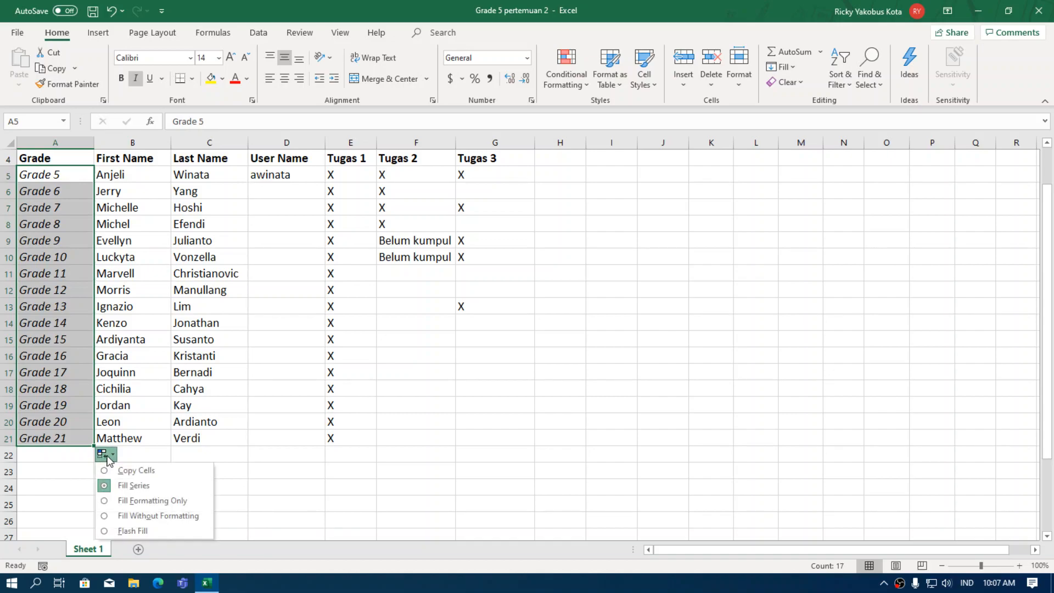
click(132, 473)
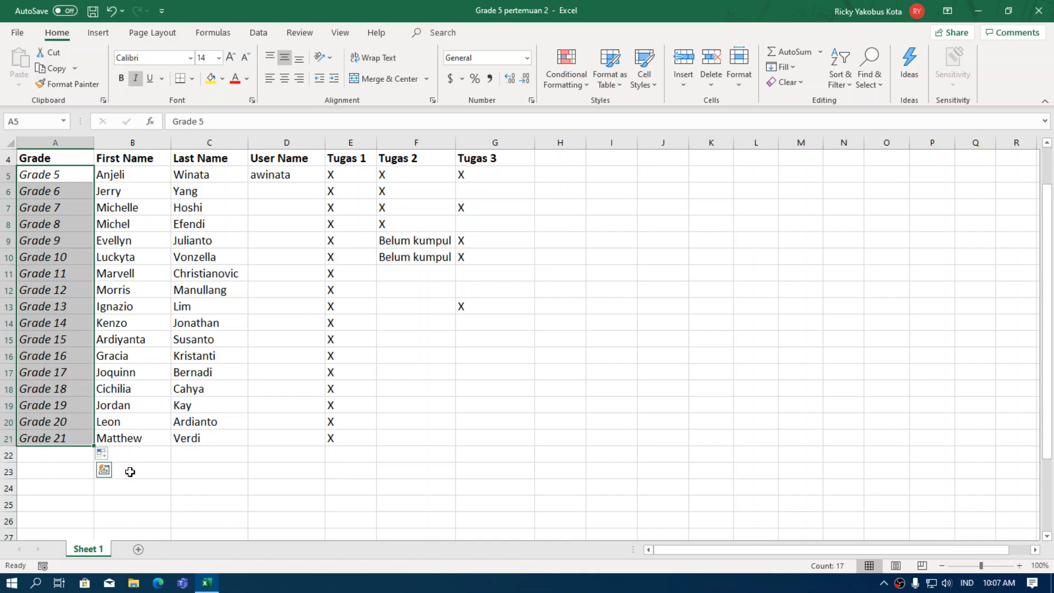
click(62, 188)
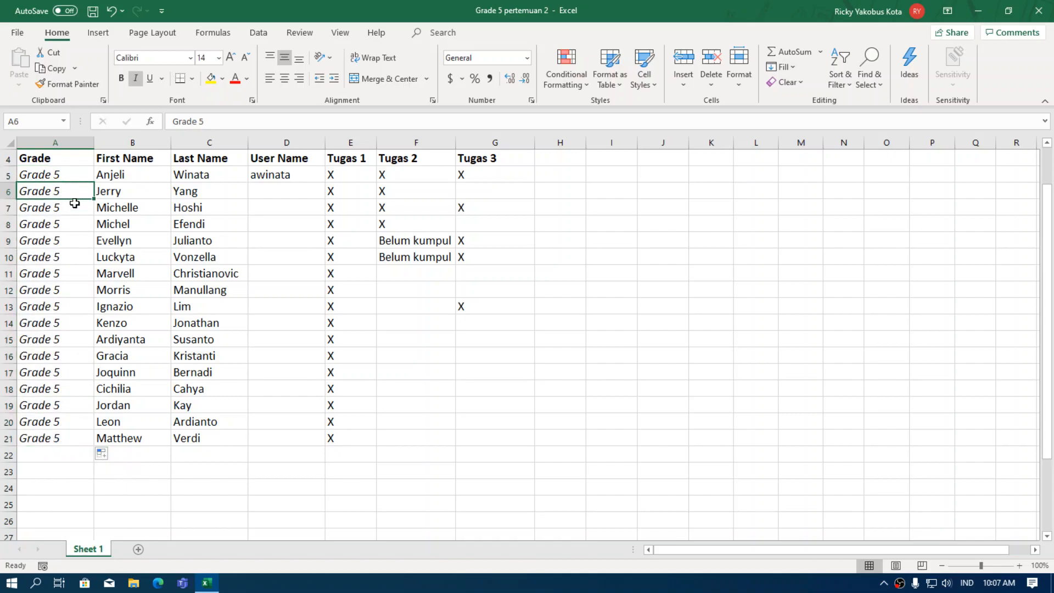
click(500, 344)
click(504, 306)
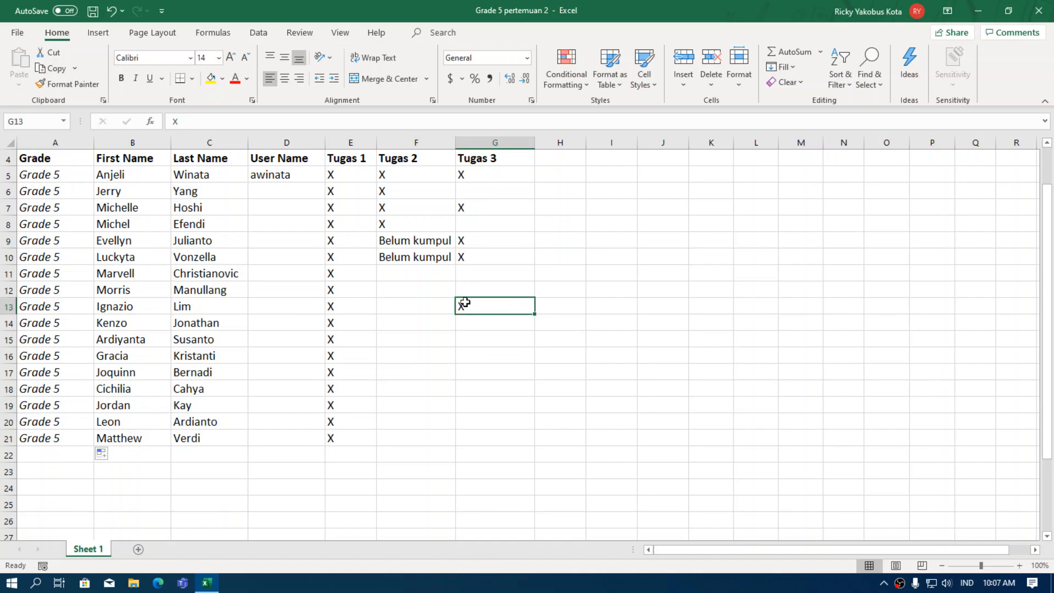
Copy Ignazio's X mark in G13 down the Tugas 3 column through Matthew's row G21.
click(124, 312)
click(129, 324)
click(133, 306)
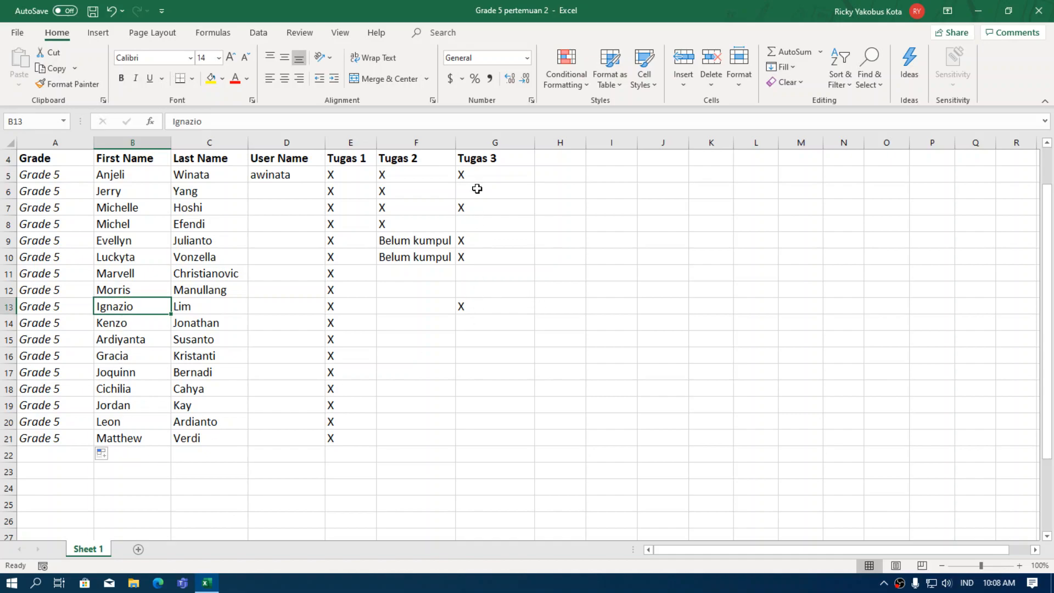
click(494, 306)
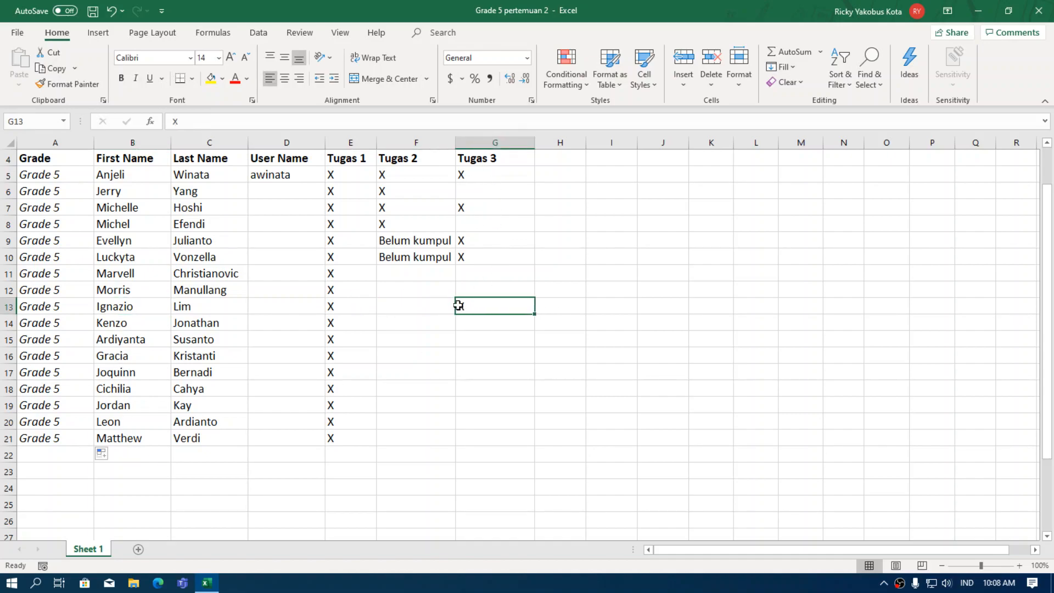
click(483, 331)
click(465, 304)
drag(535, 314, 527, 447)
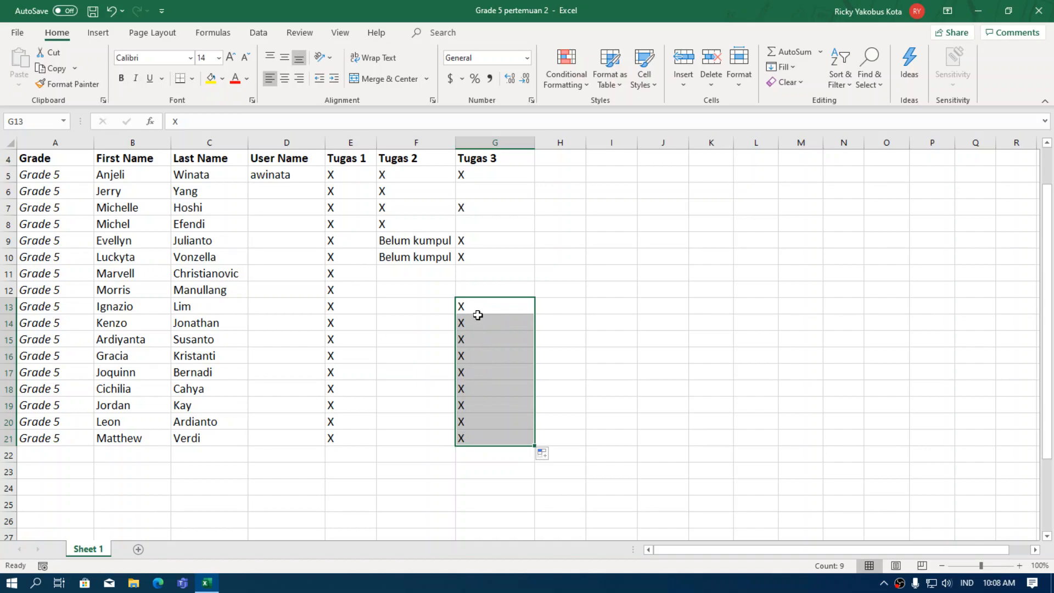
click(474, 454)
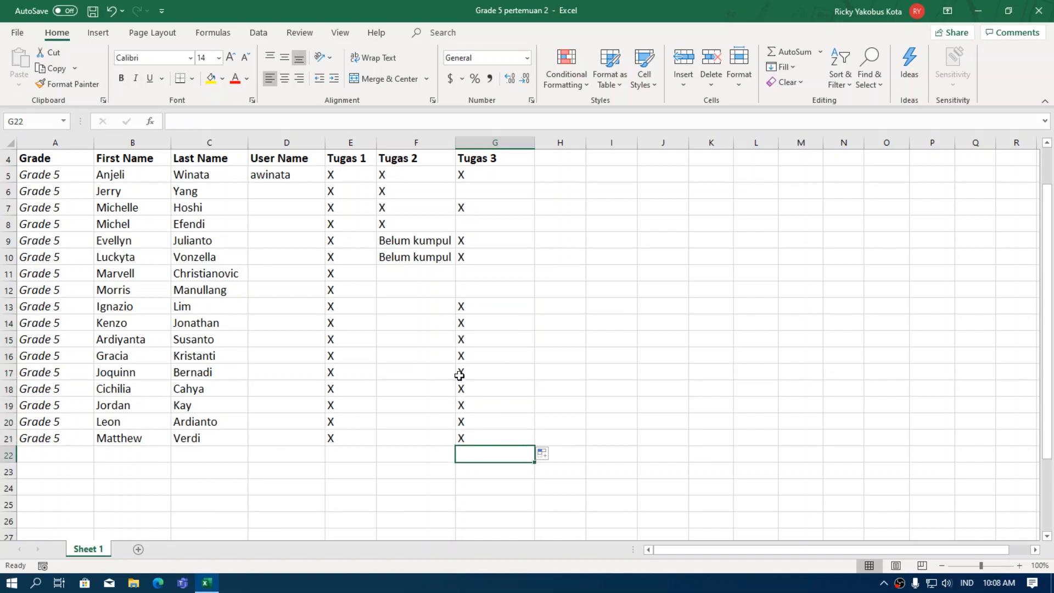
click(400, 257)
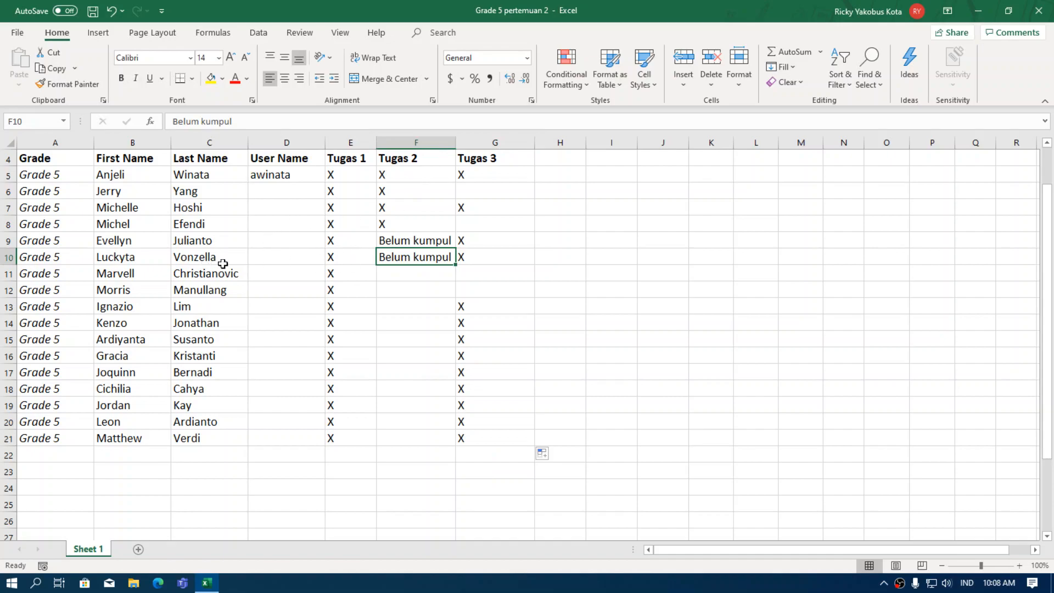
Copy the 'Belum kumpul' note from F10 down the Tugas 2 column to F21.
drag(391, 274, 416, 442)
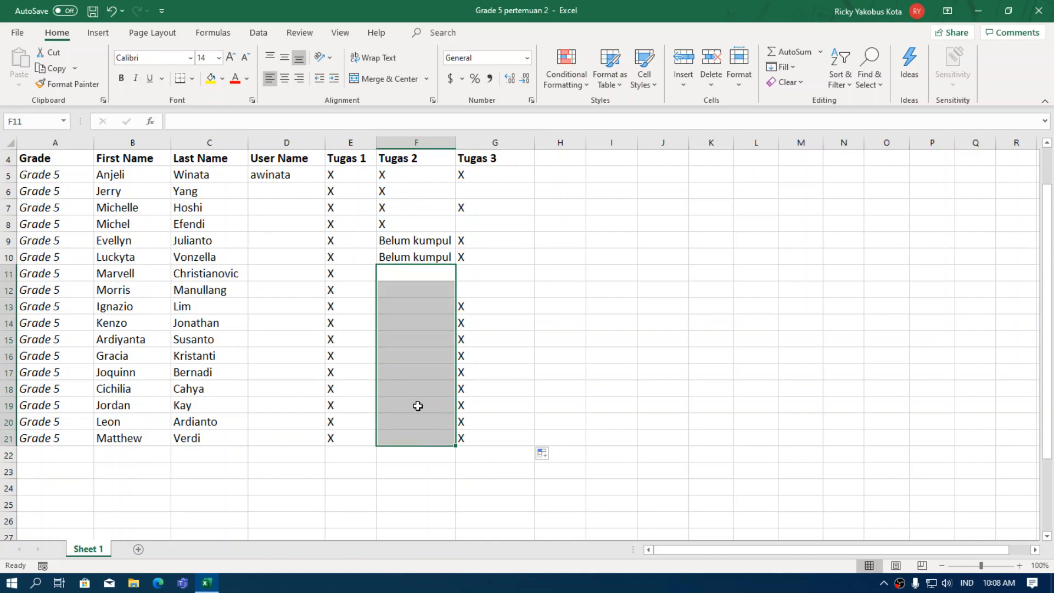
click(489, 288)
click(441, 259)
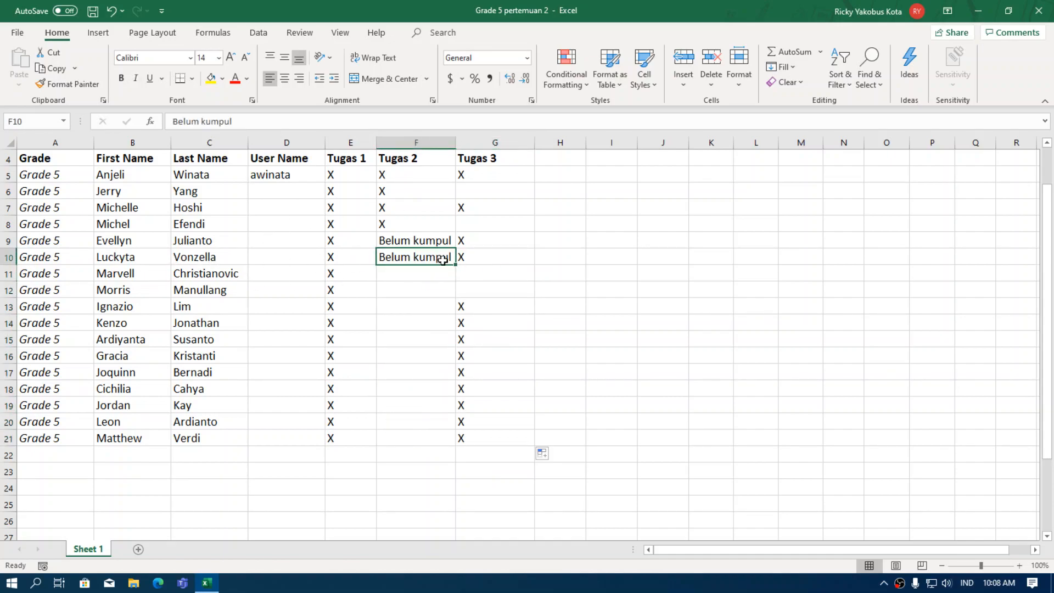
click(410, 274)
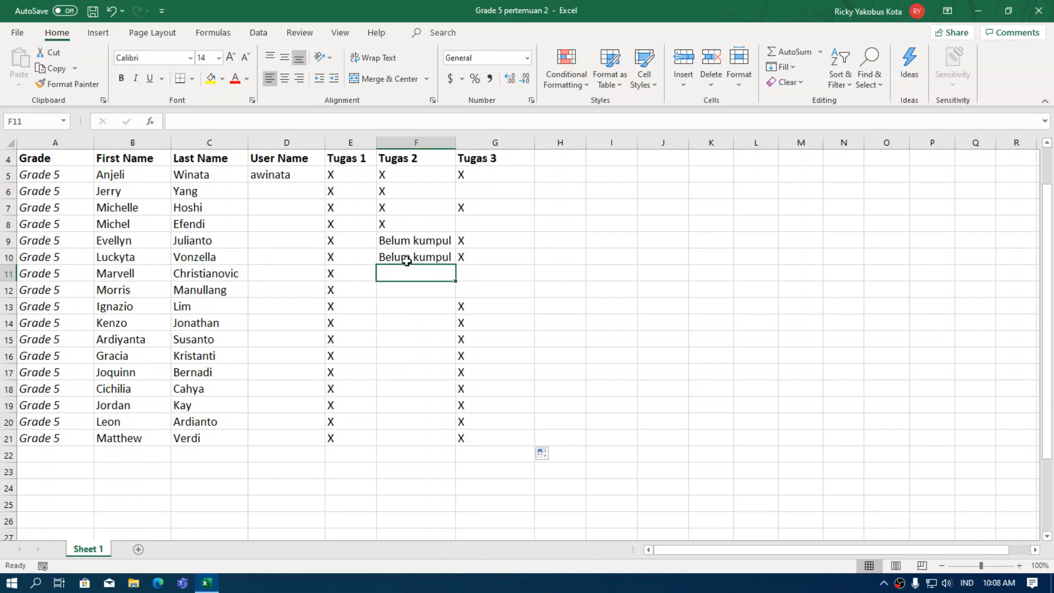
click(449, 259)
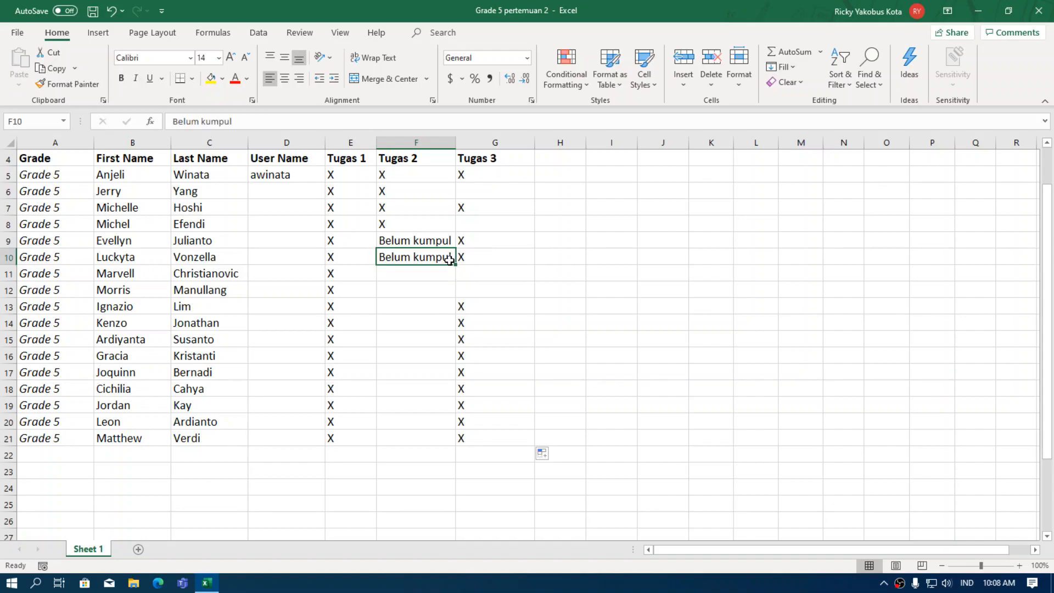
drag(456, 265, 438, 444)
click(428, 466)
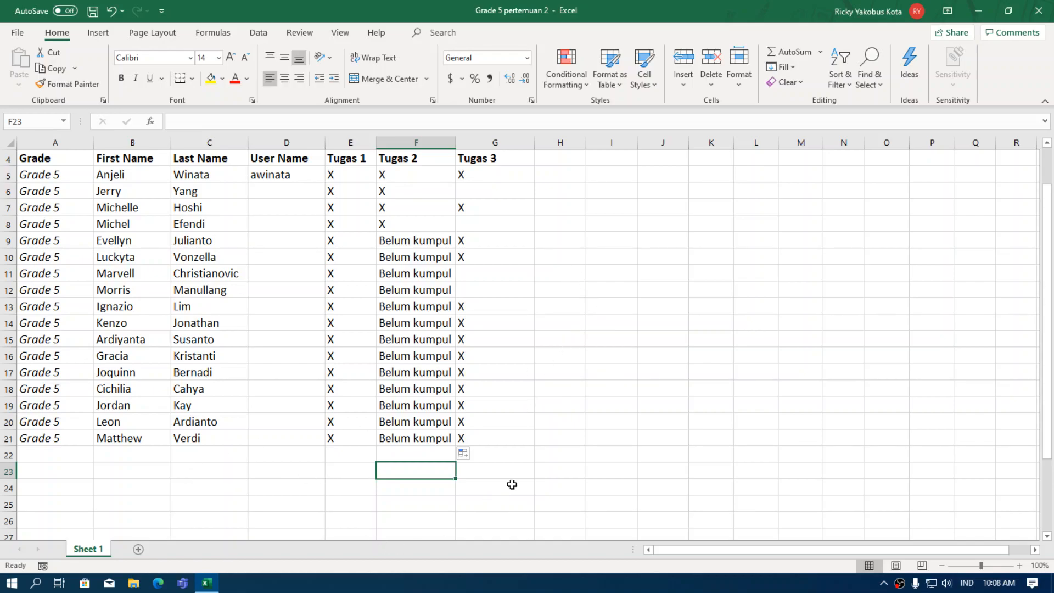
Select F9 through F21 to check every row reads 'Belum kumpul'.
click(523, 471)
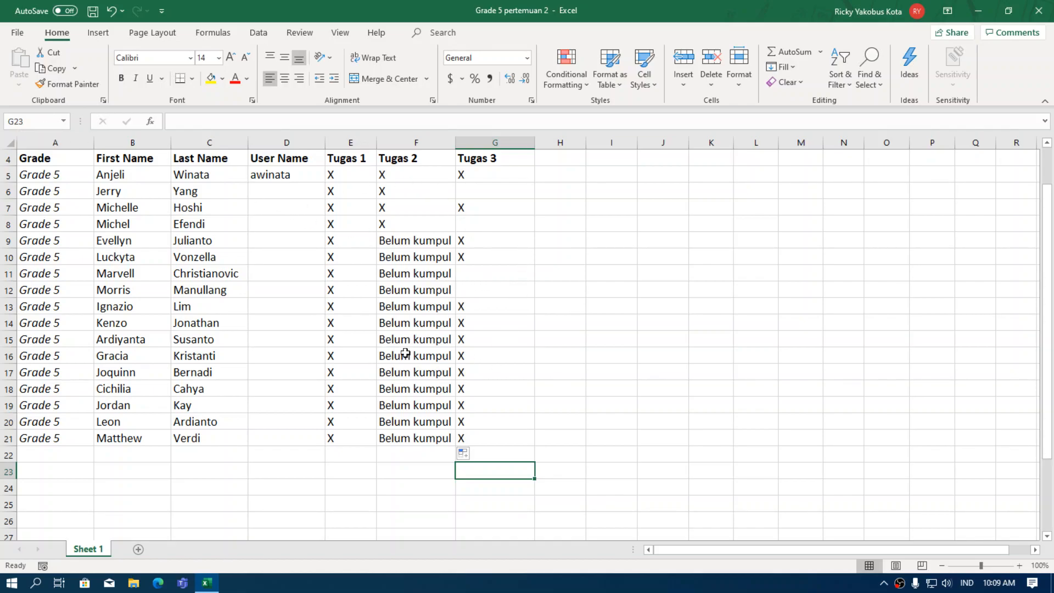
drag(414, 241, 421, 438)
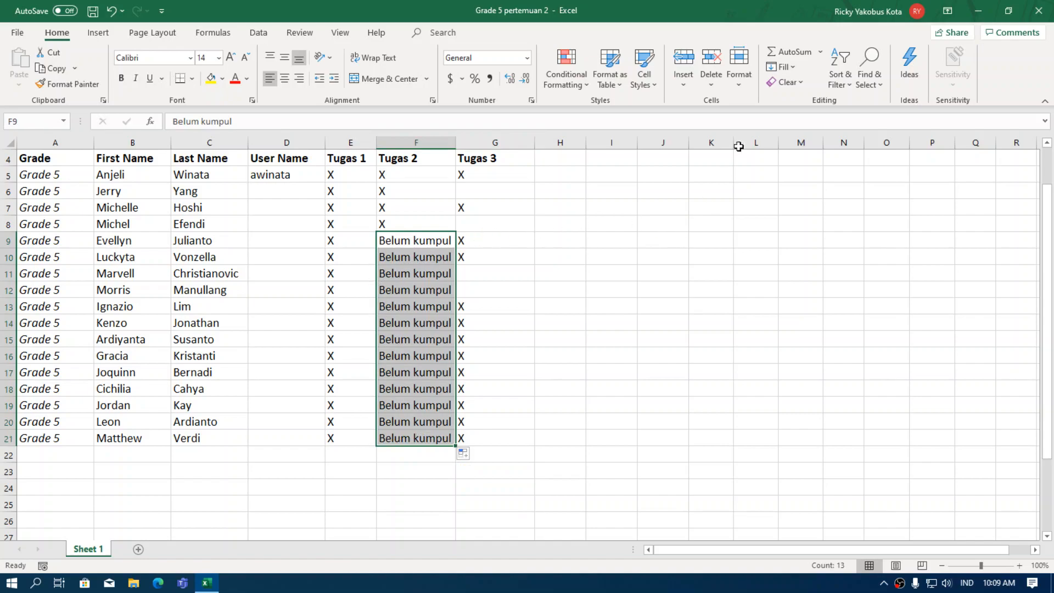
click(679, 305)
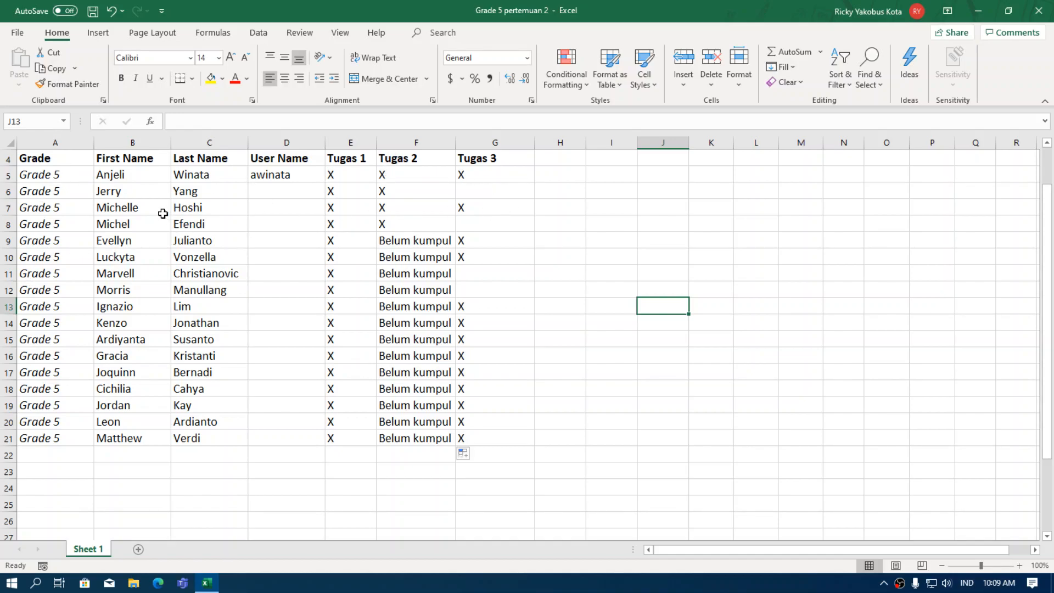
click(350, 162)
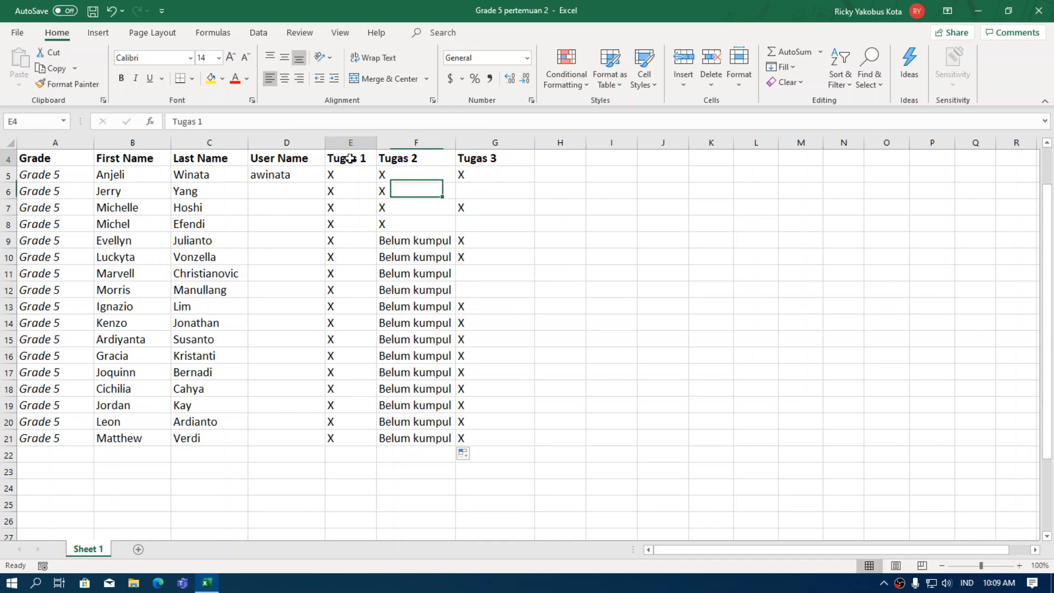
click(487, 159)
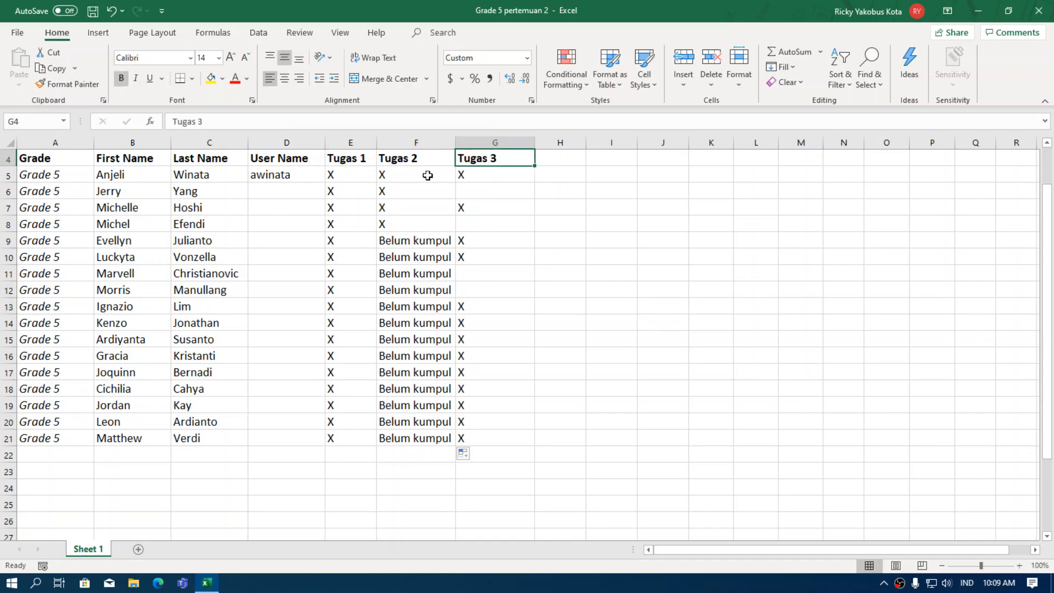
click(343, 160)
click(425, 159)
click(486, 159)
click(550, 158)
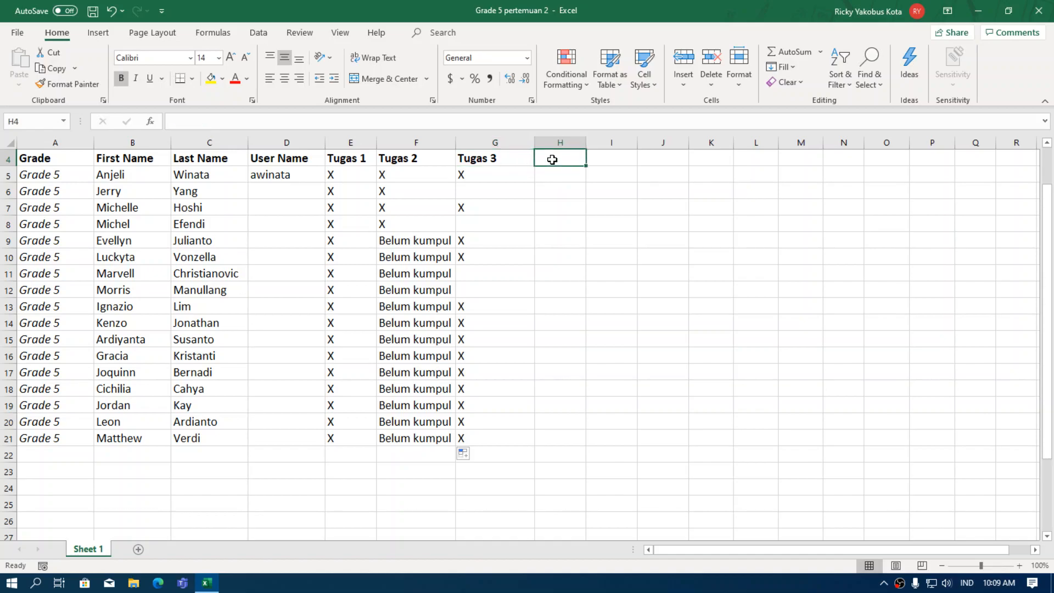
click(527, 160)
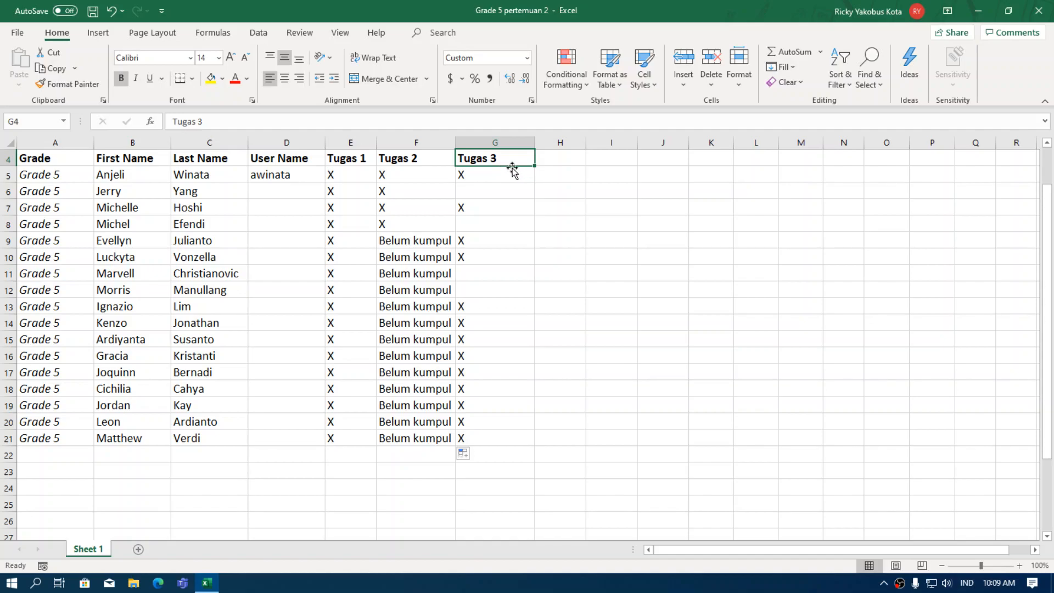
drag(534, 166, 677, 165)
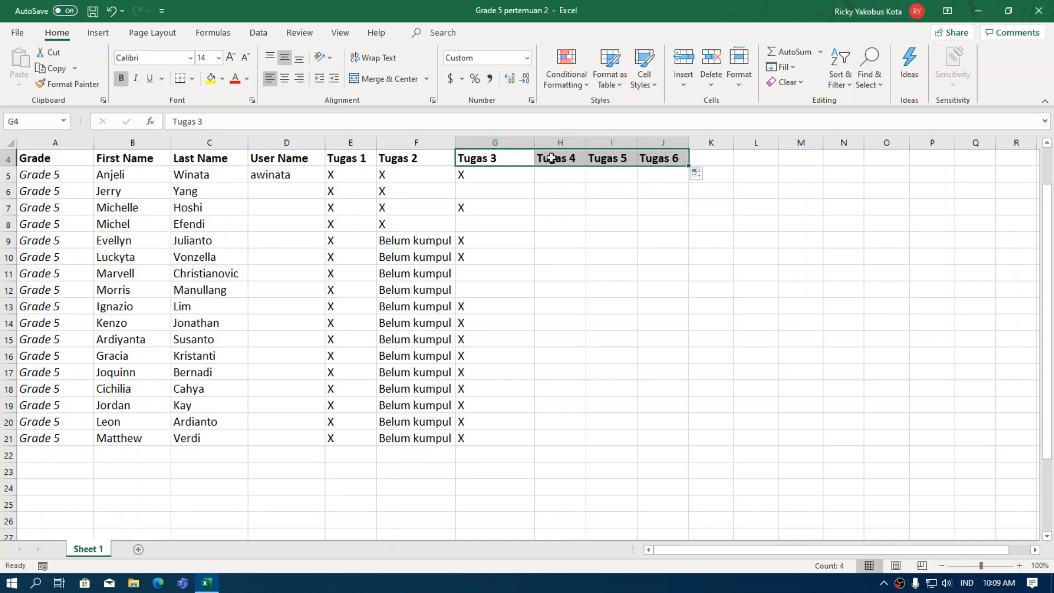
click(698, 180)
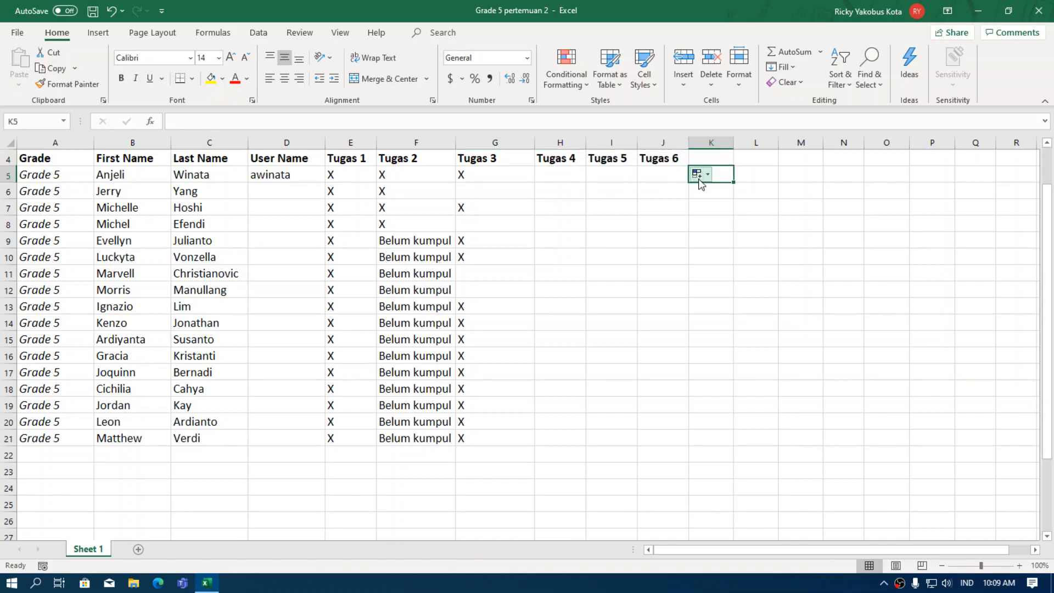
click(700, 173)
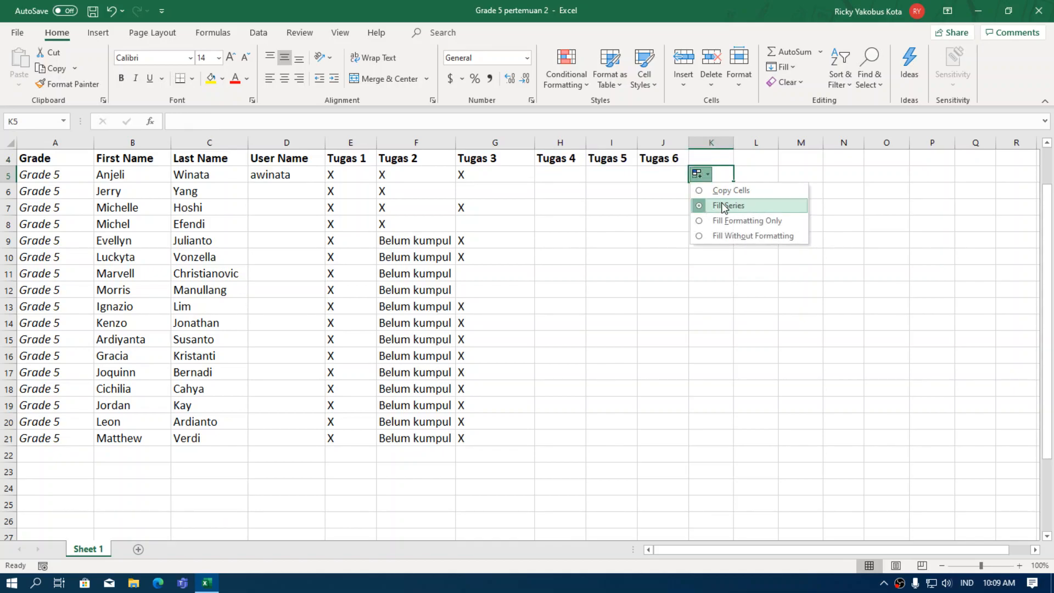
click(663, 213)
click(522, 189)
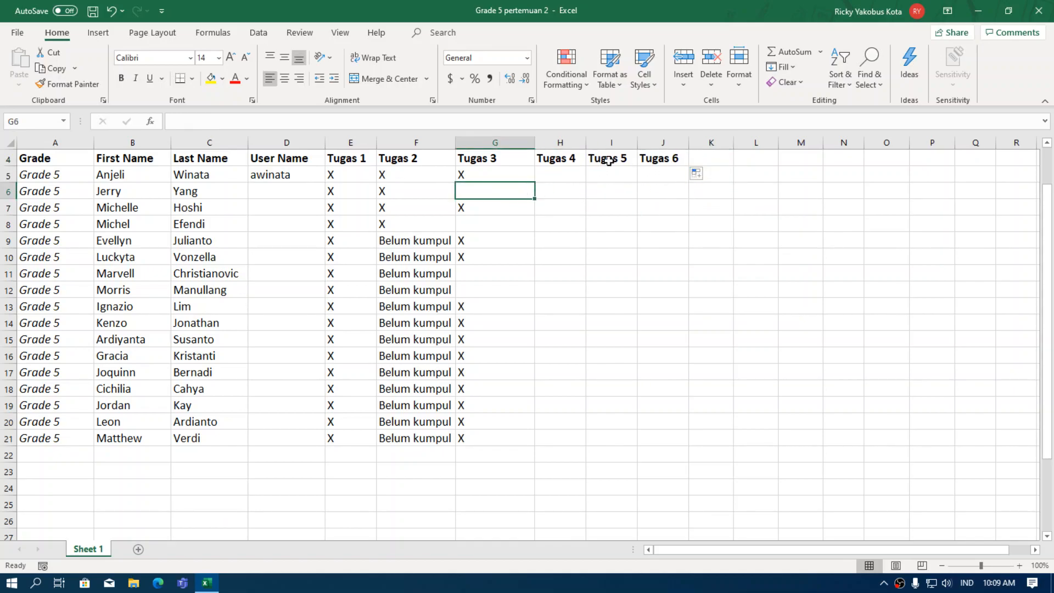
drag(672, 161, 547, 159)
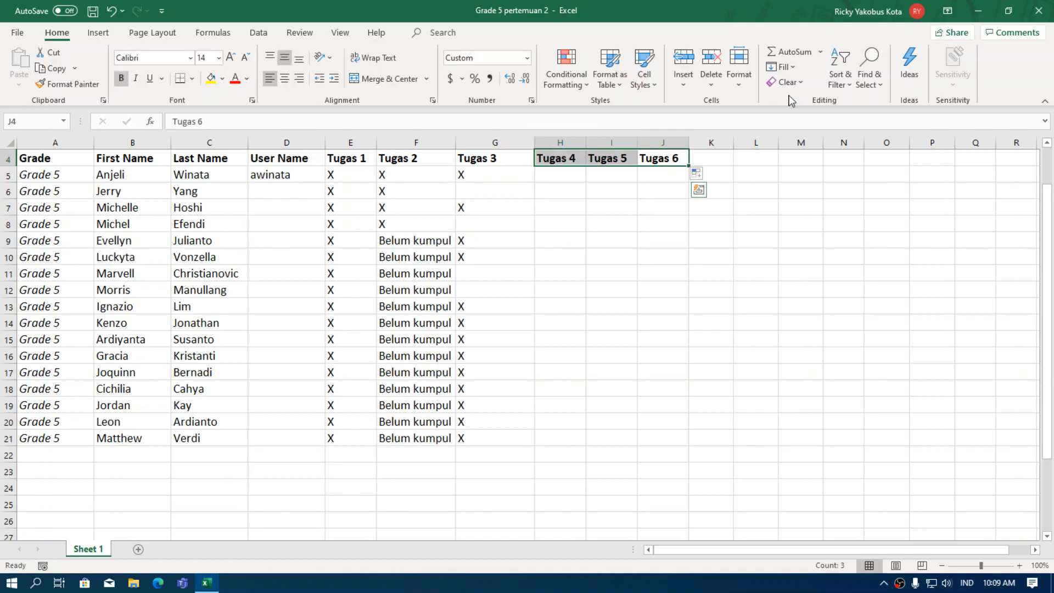
click(790, 83)
click(813, 137)
click(626, 226)
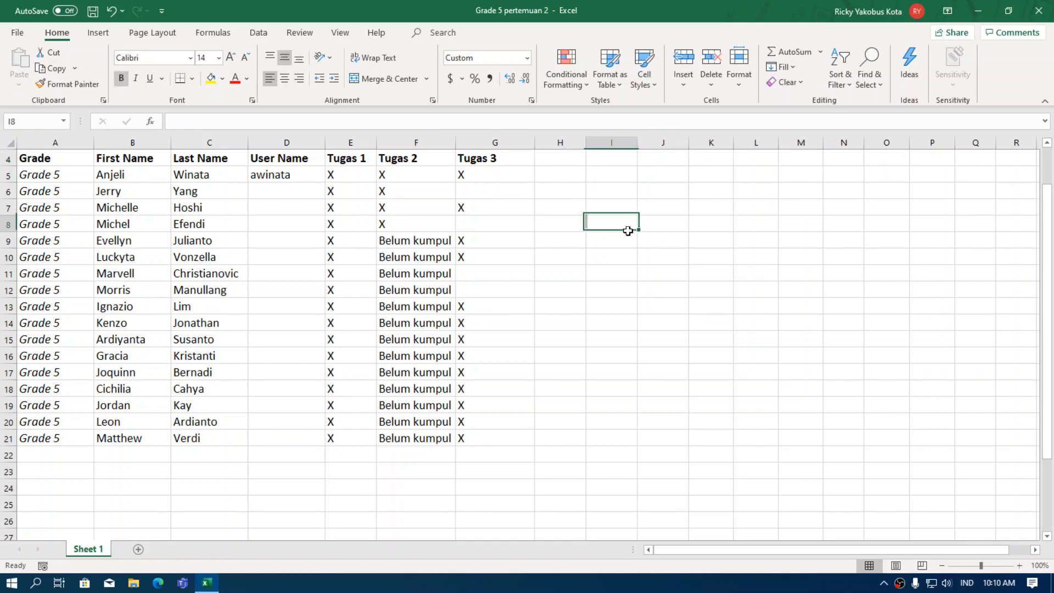
click(520, 324)
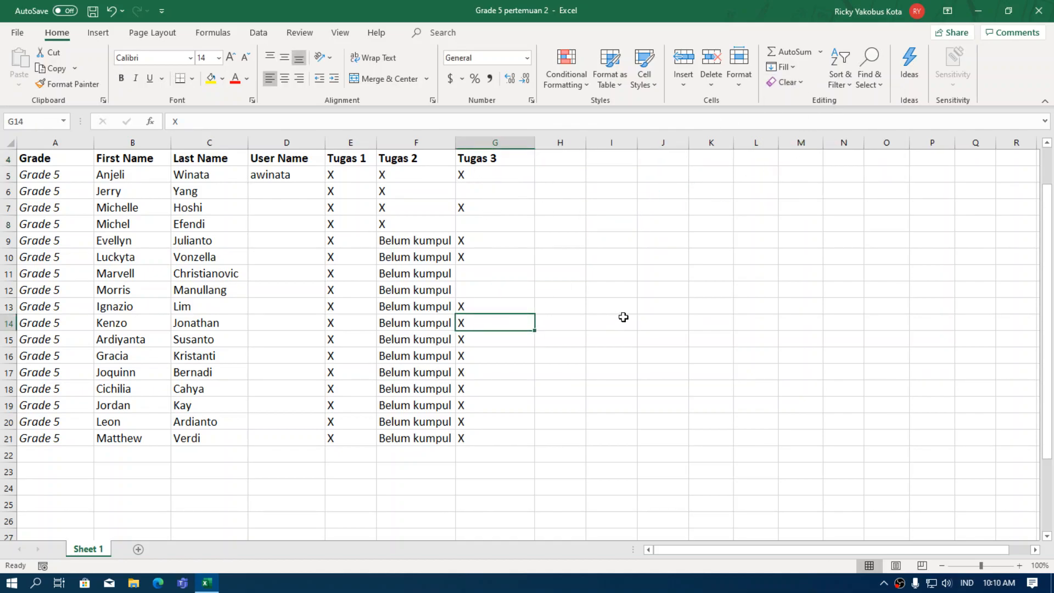
scroll(299, 422, up, 1)
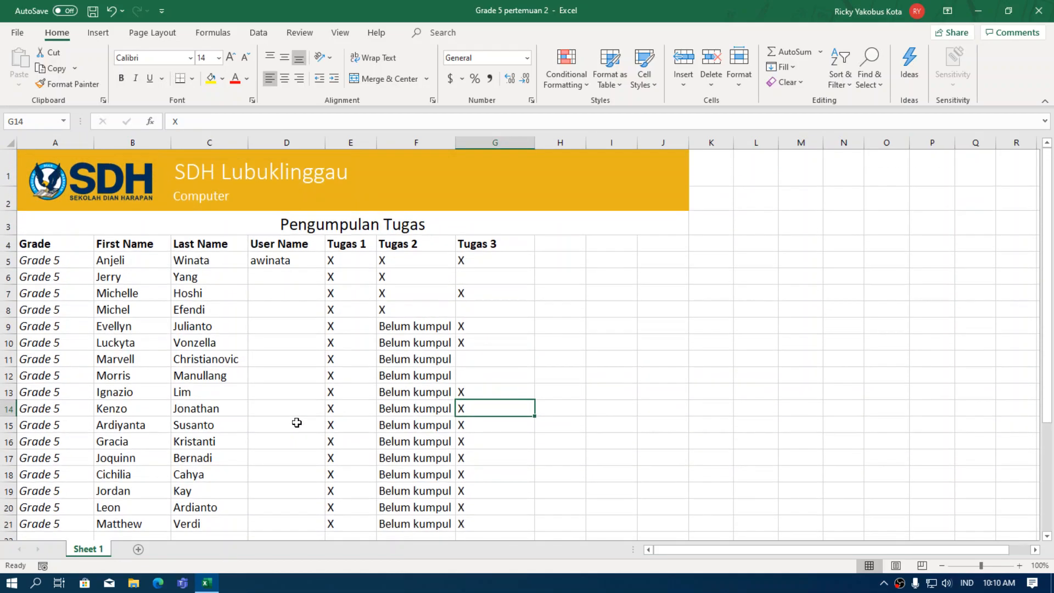